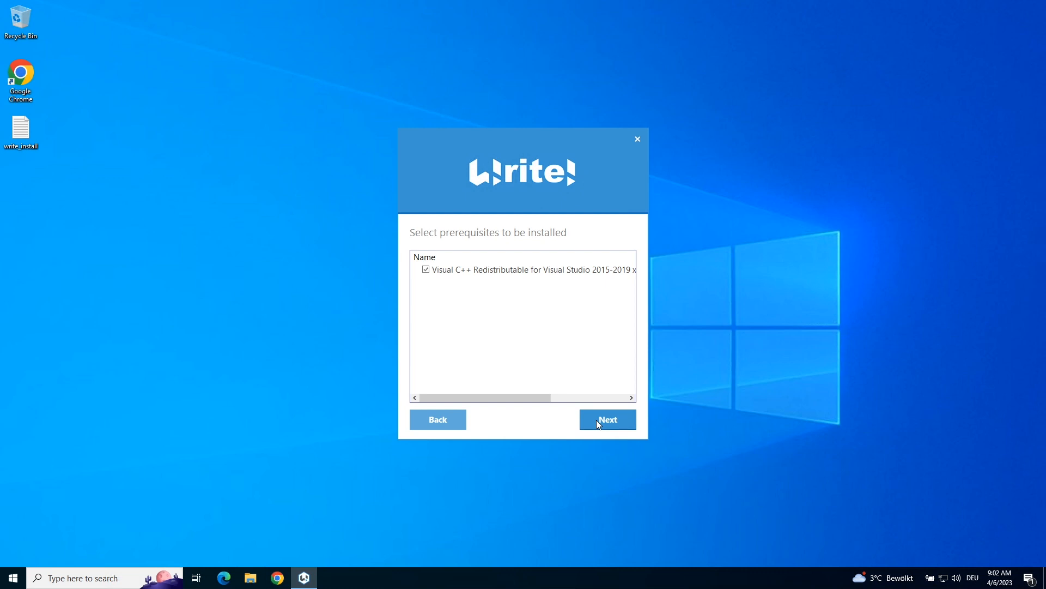
# Install the Visual C++ Redistributable prerequisite for Write! and close its completed setup window
pyautogui.click(403, 334)
pyautogui.click(594, 350)
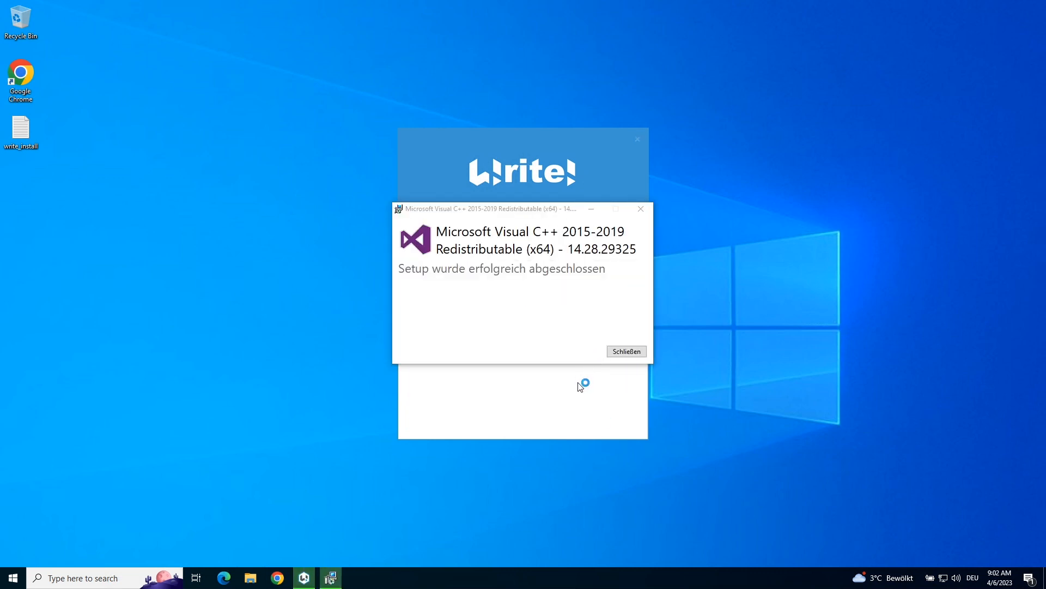
pyautogui.click(622, 352)
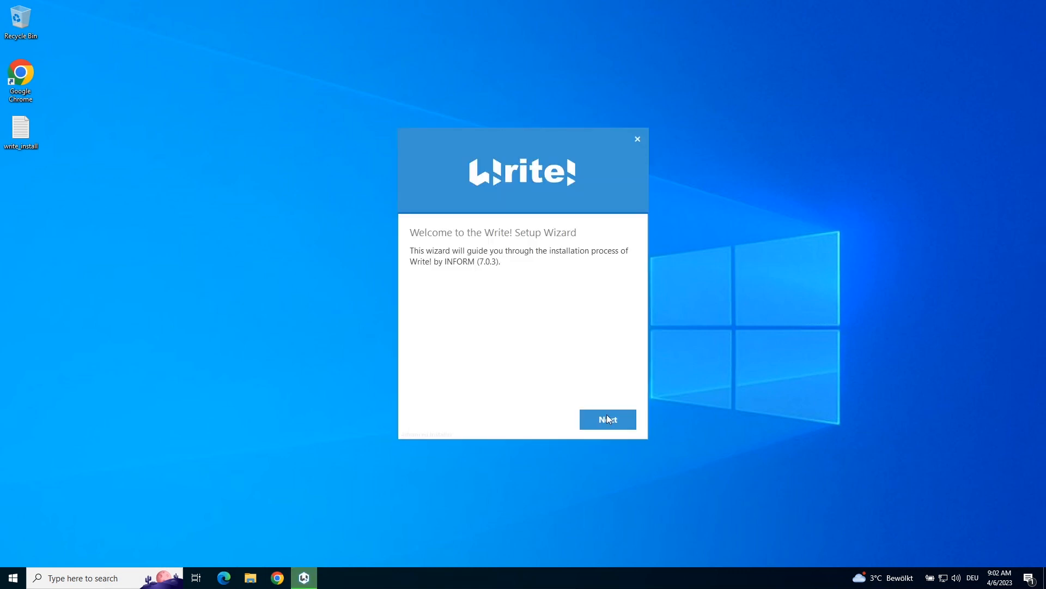
# Continue past the welcome page and keep Qlik Sense Server with Install SQLite Driver as the features
pyautogui.click(608, 420)
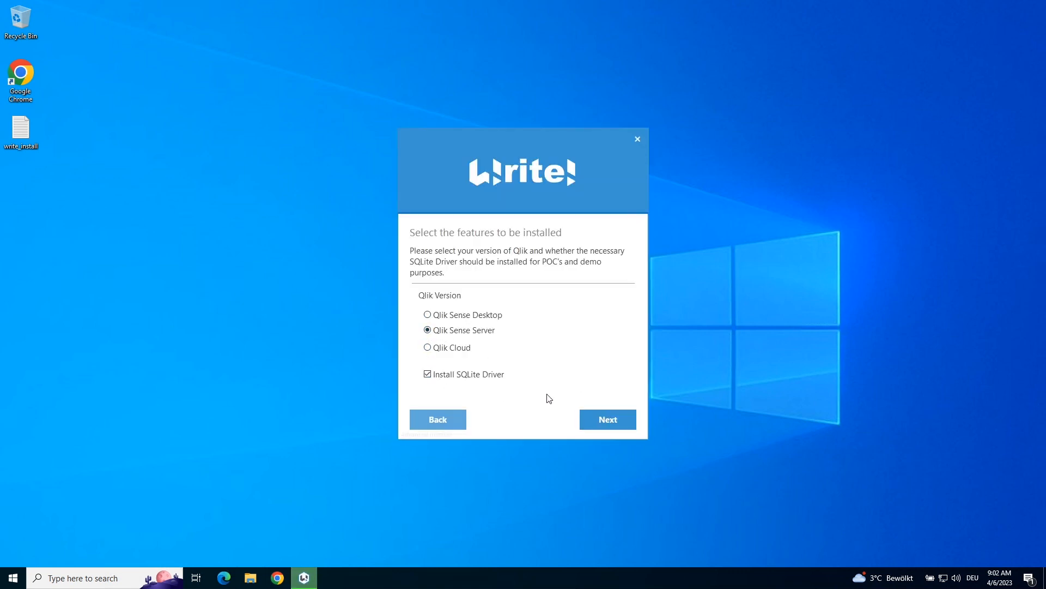
pyautogui.click(602, 426)
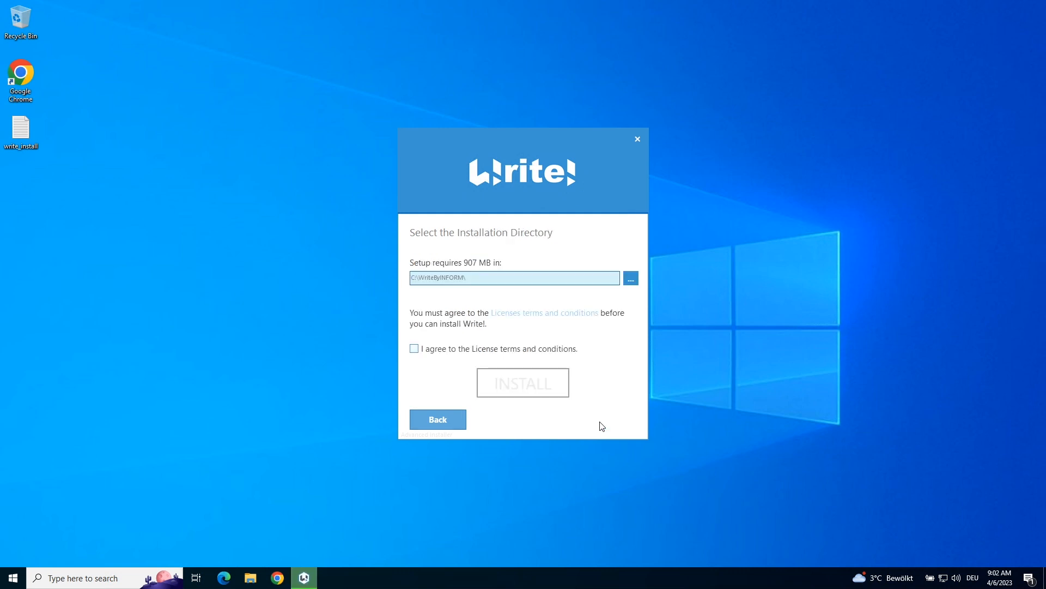
# Accept the license terms, install Write! into C:\WriteByINFORM\ and finish the setup wizard
pyautogui.click(414, 350)
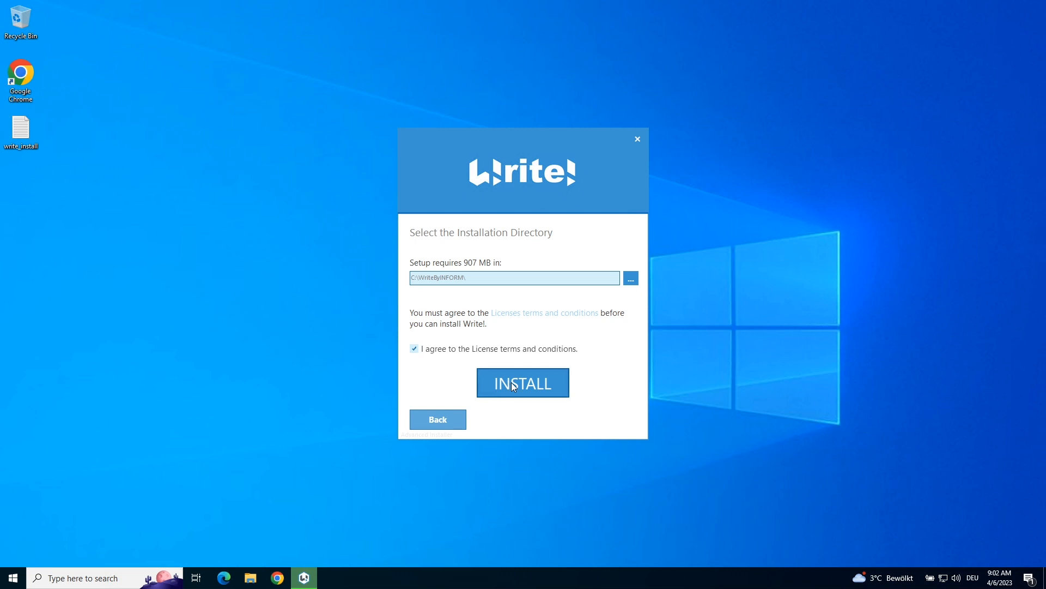
pyautogui.click(514, 386)
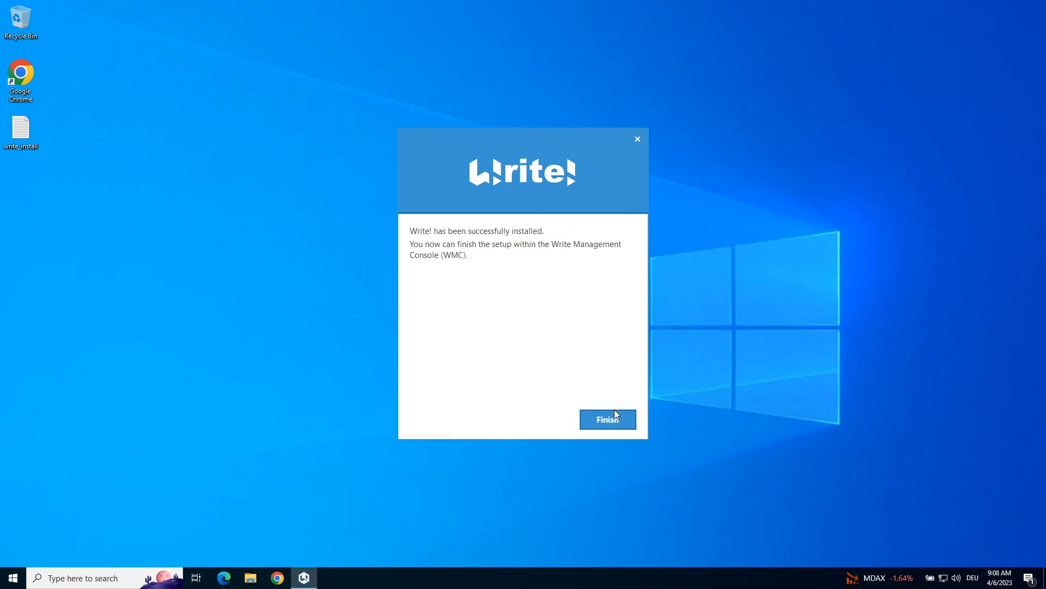
pyautogui.click(614, 417)
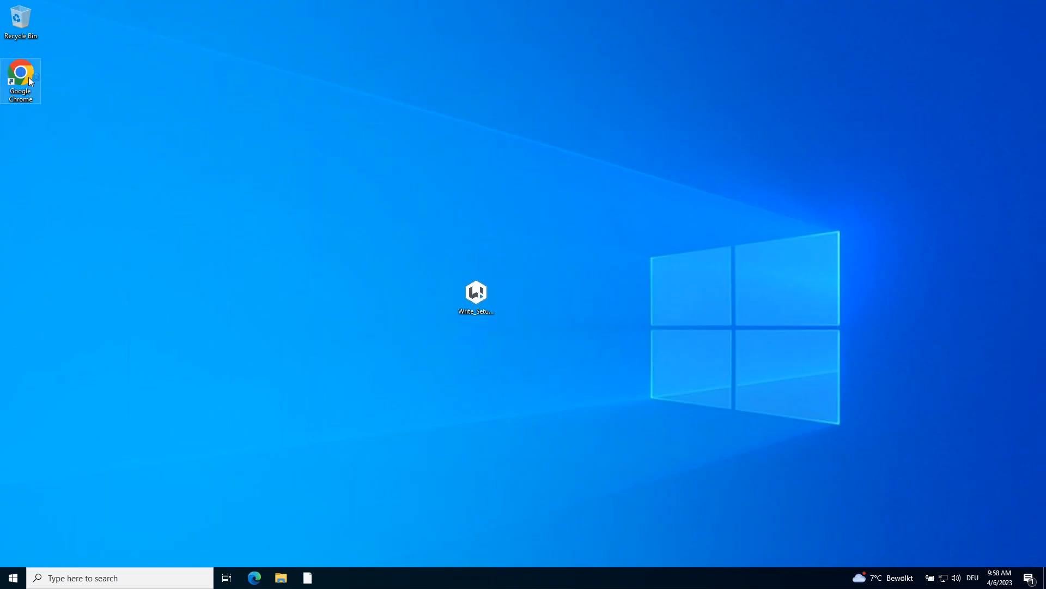
pyautogui.doubleClick(29, 78)
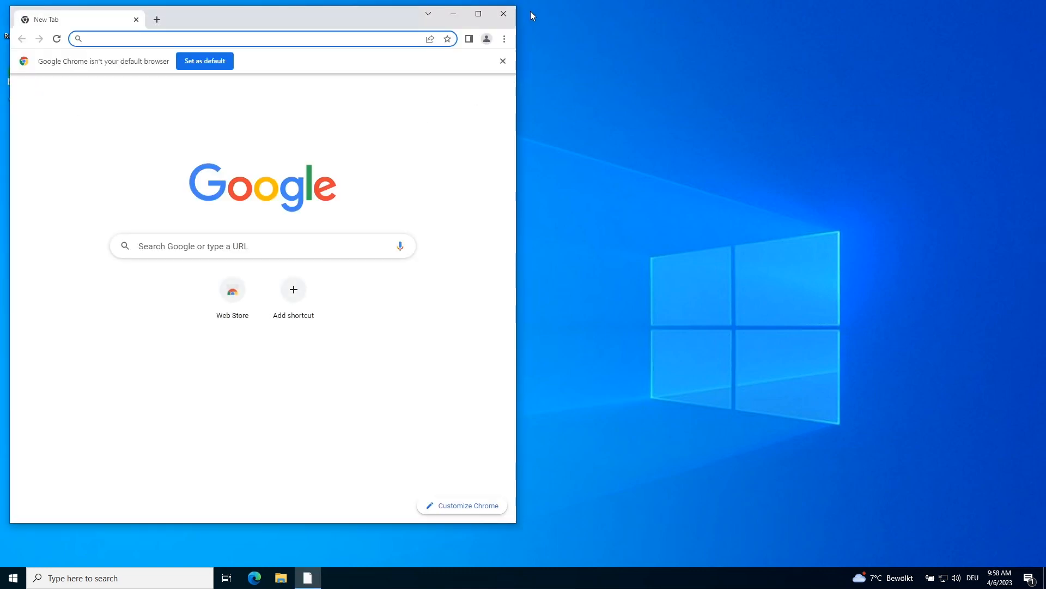
pyautogui.click(478, 14)
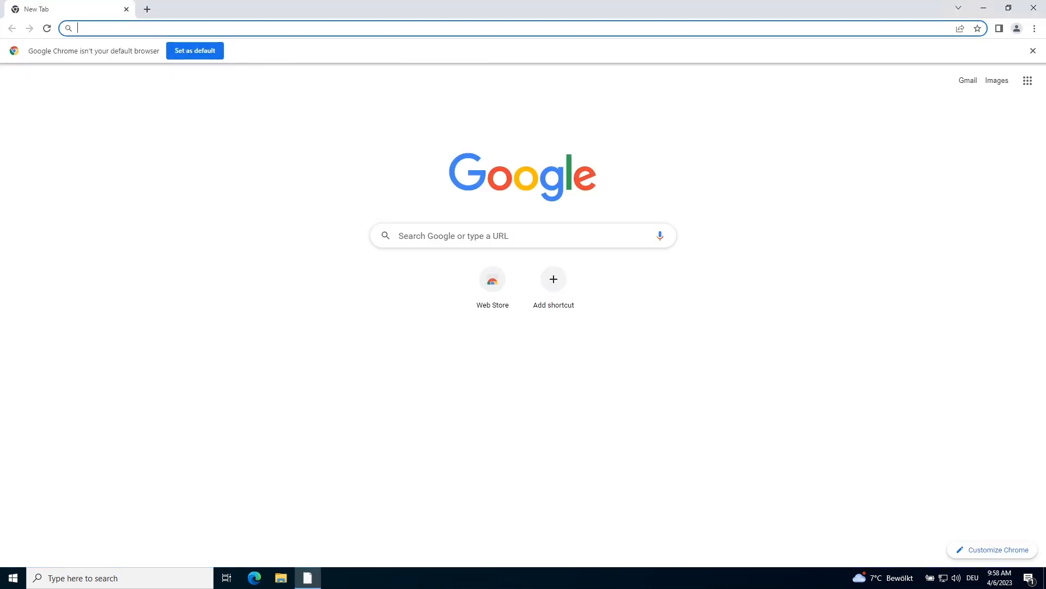
pyautogui.click(458, 28)
pyautogui.write('http://localhost:4001/')
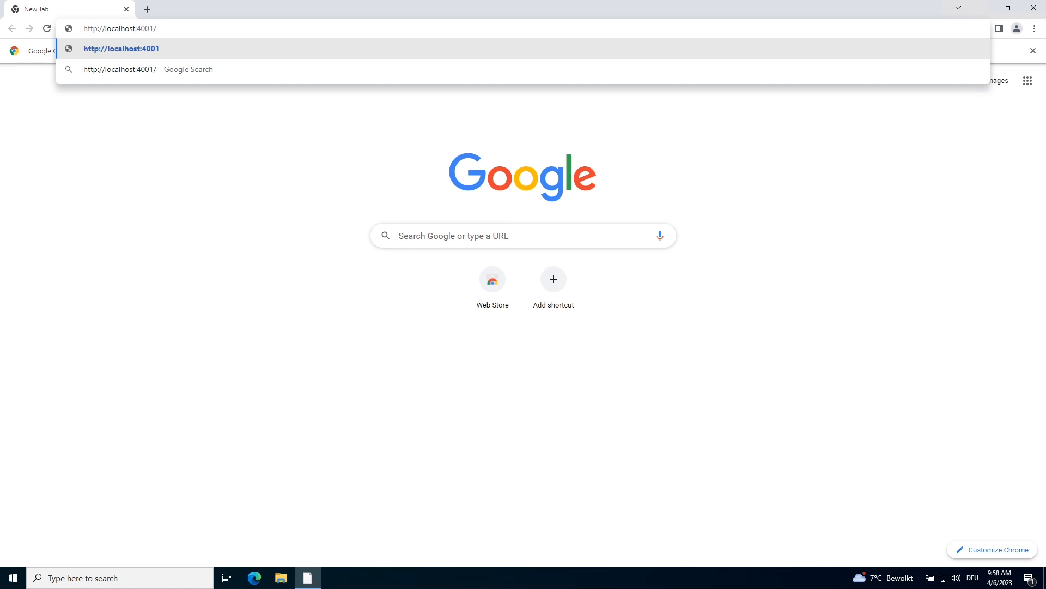
pyautogui.press('Return')
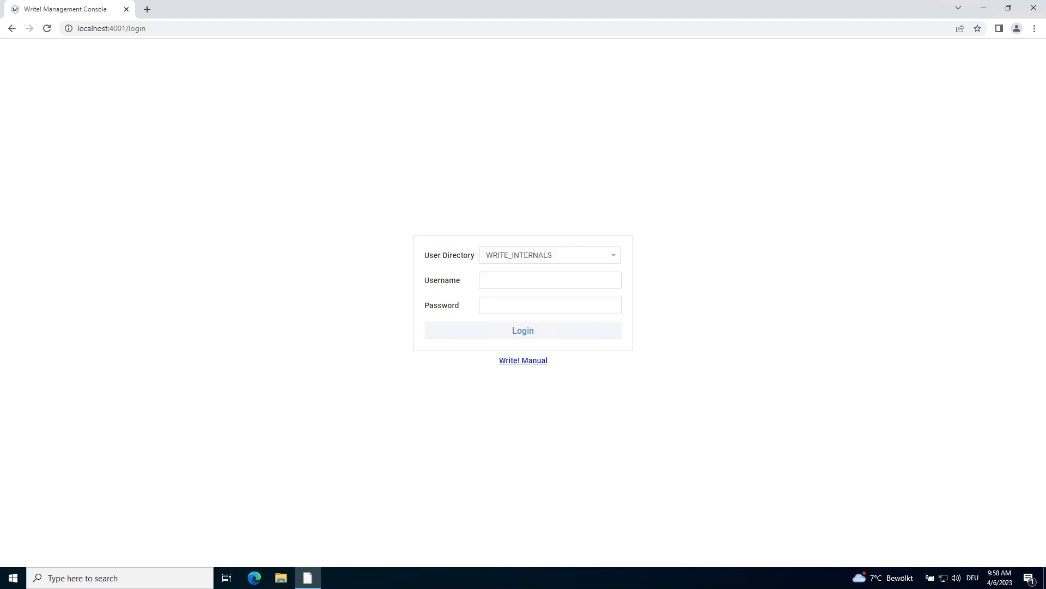
# Log in to the Write! Management Console with the admin username and password
pyautogui.click(510, 280)
pyautogui.press('Tab')
pyautogui.write('writ')
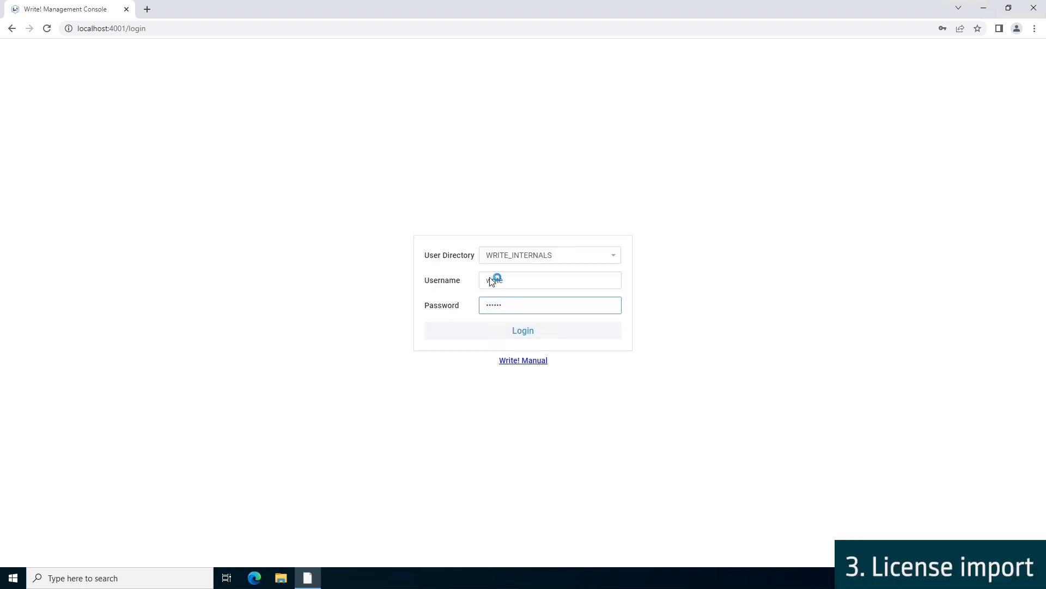
pyautogui.press('Return')
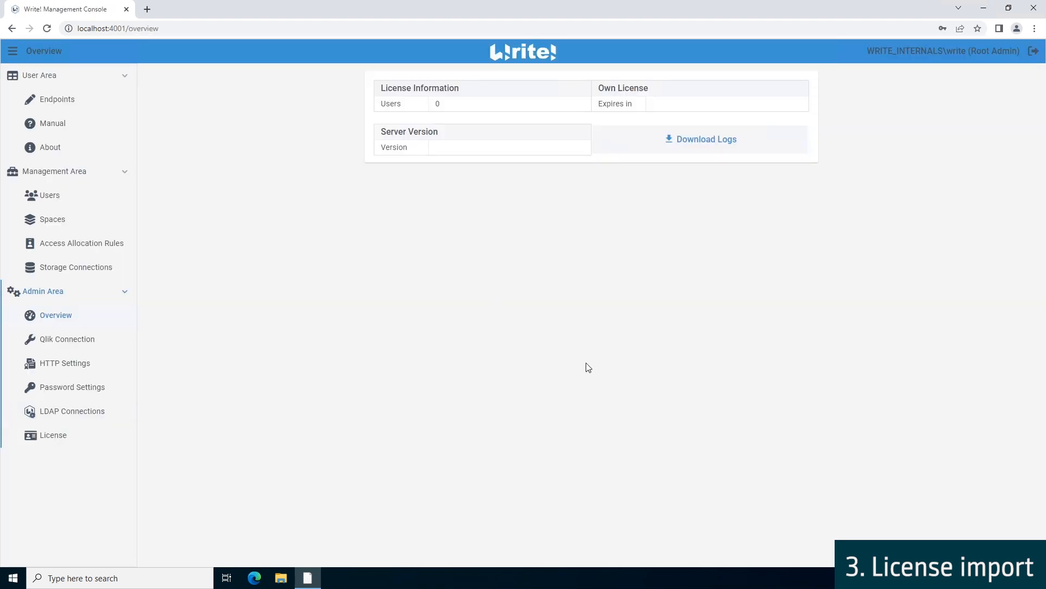
# On the License page, paste the licence key into Update License and save it
pyautogui.click(67, 436)
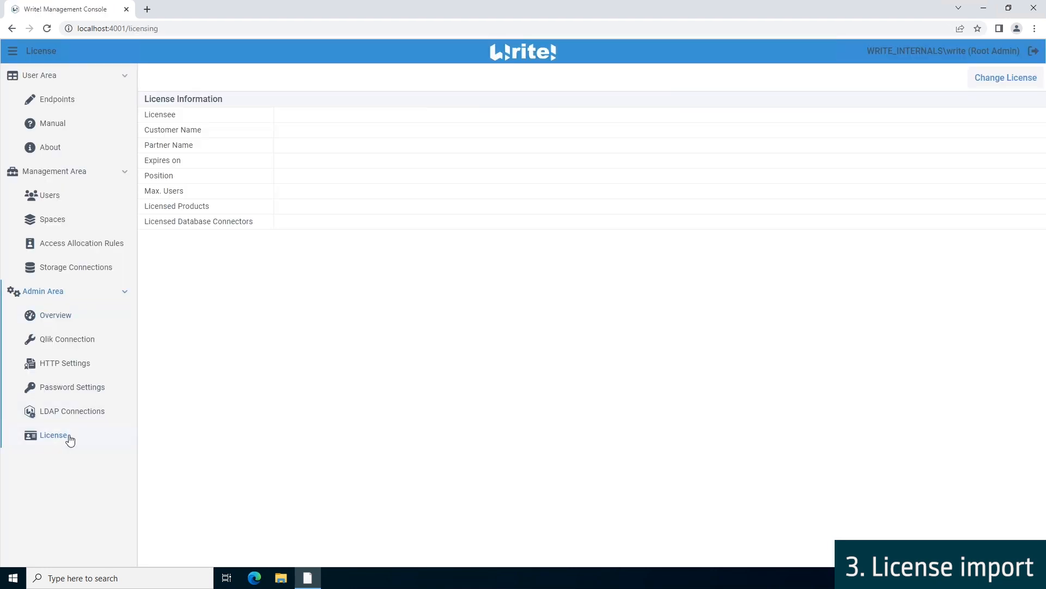
pyautogui.click(1028, 79)
pyautogui.click(633, 287)
pyautogui.hotkey('ctrl', 'v')
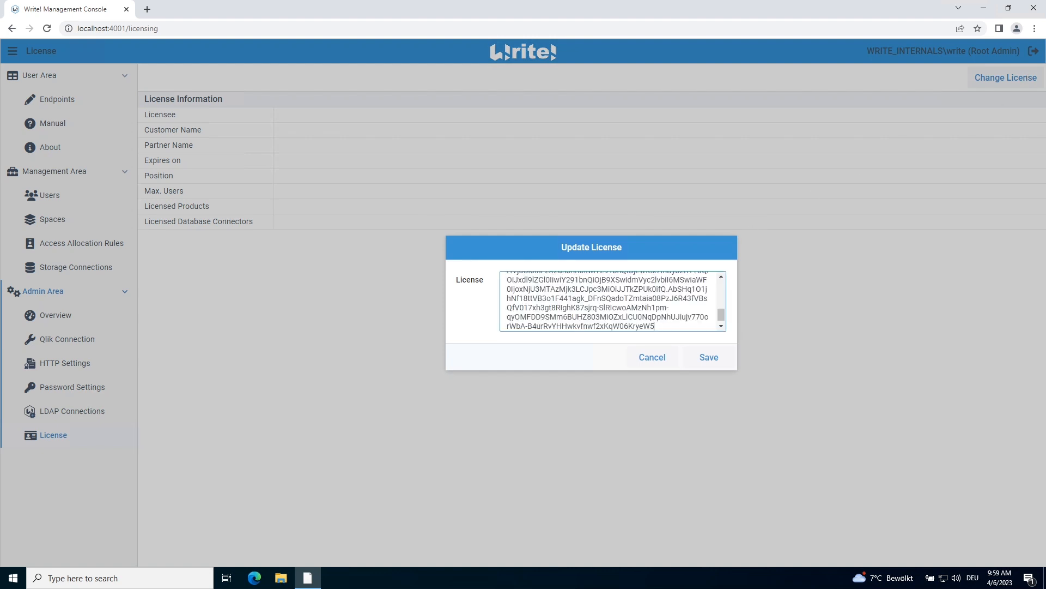
pyautogui.click(715, 362)
pyautogui.click(532, 322)
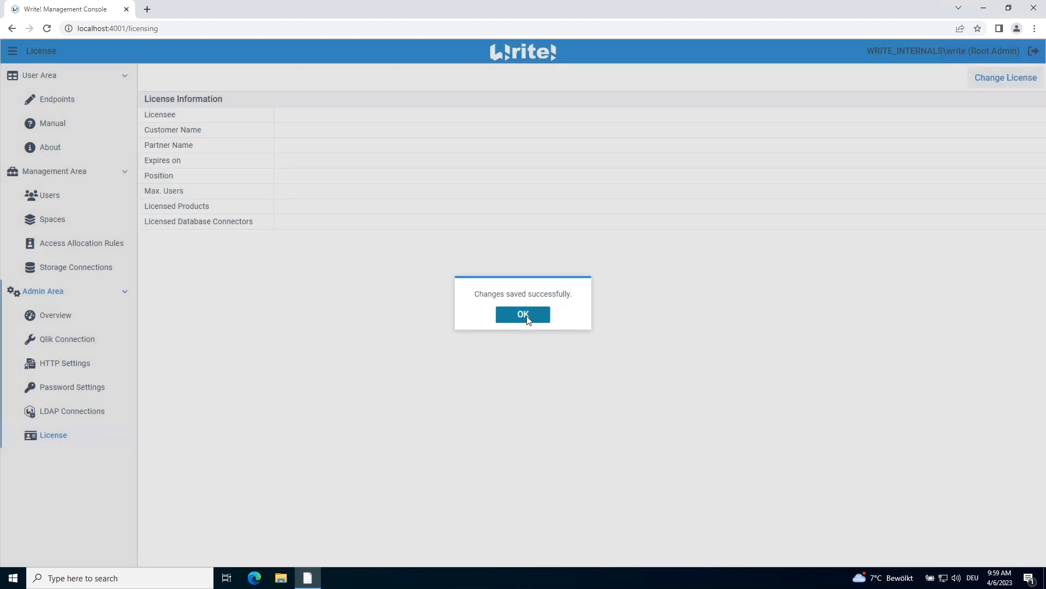
# In Password Settings, change the default admin password and update the stored password in the browser
pyautogui.click(56, 393)
pyautogui.click(509, 121)
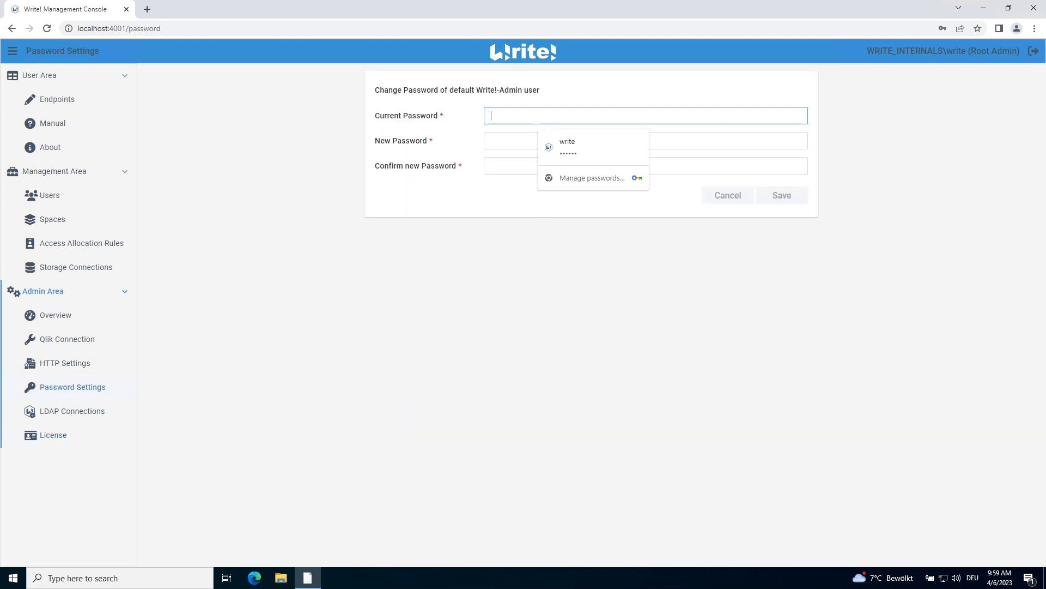
pyautogui.click(550, 145)
pyautogui.click(549, 143)
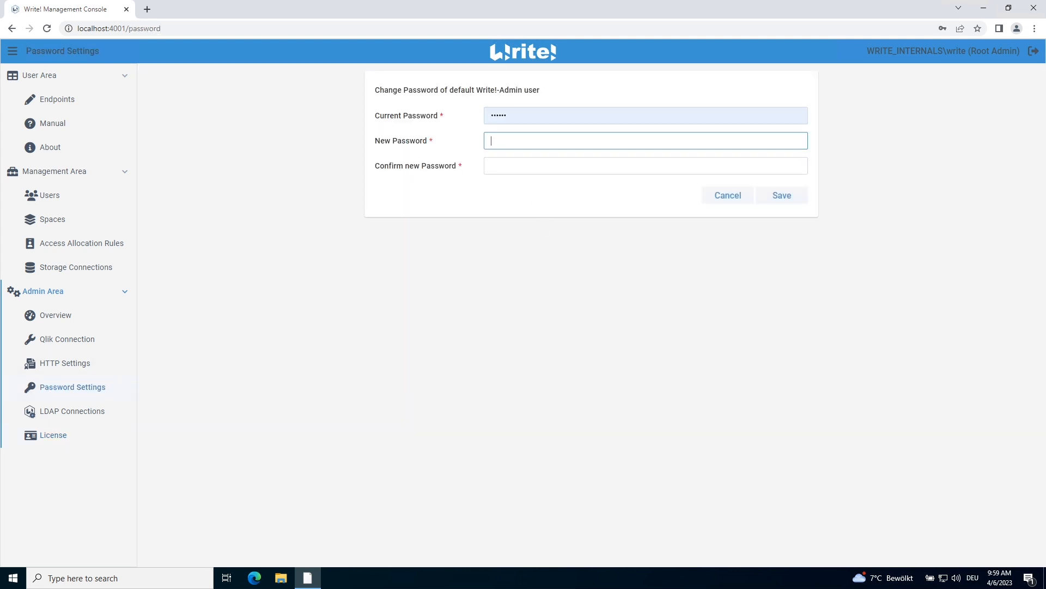
pyautogui.click(550, 166)
pyautogui.click(784, 200)
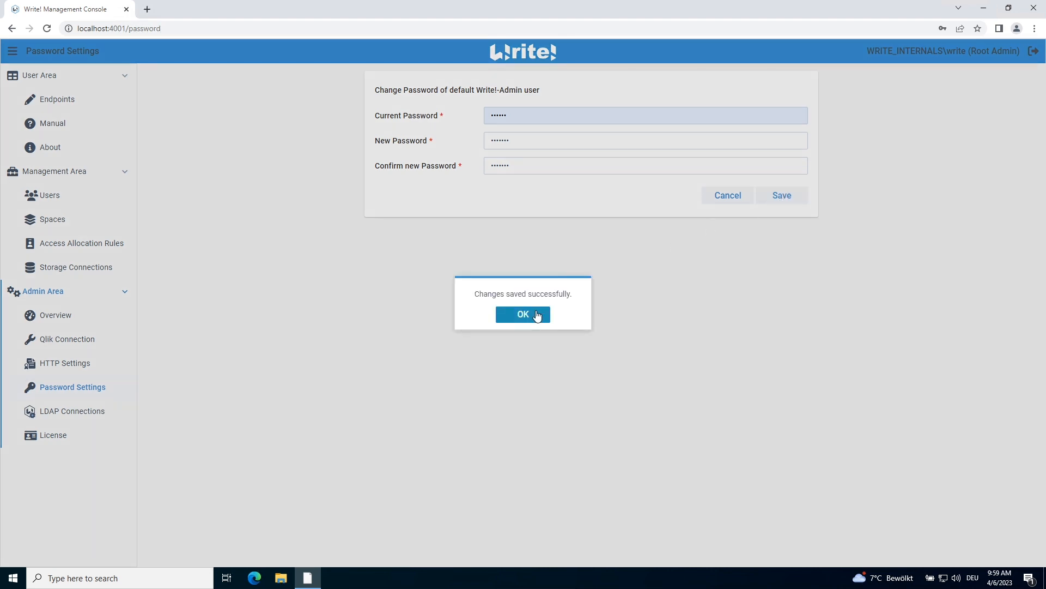
pyautogui.click(536, 314)
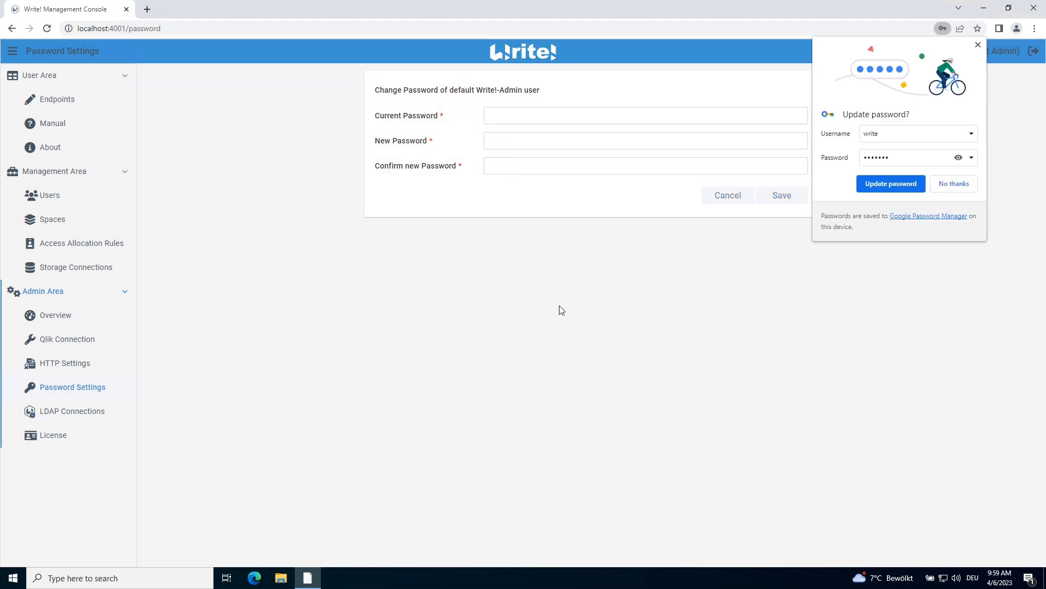
pyautogui.click(918, 185)
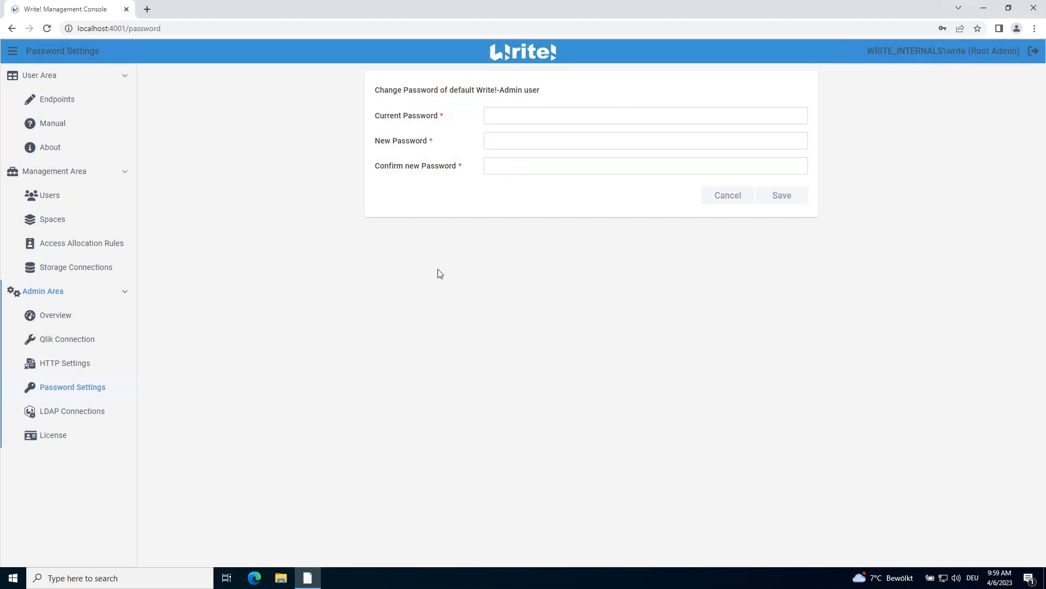
# In Qlik Connection, set the Product to Qlik Sense - Server
pyautogui.click(55, 346)
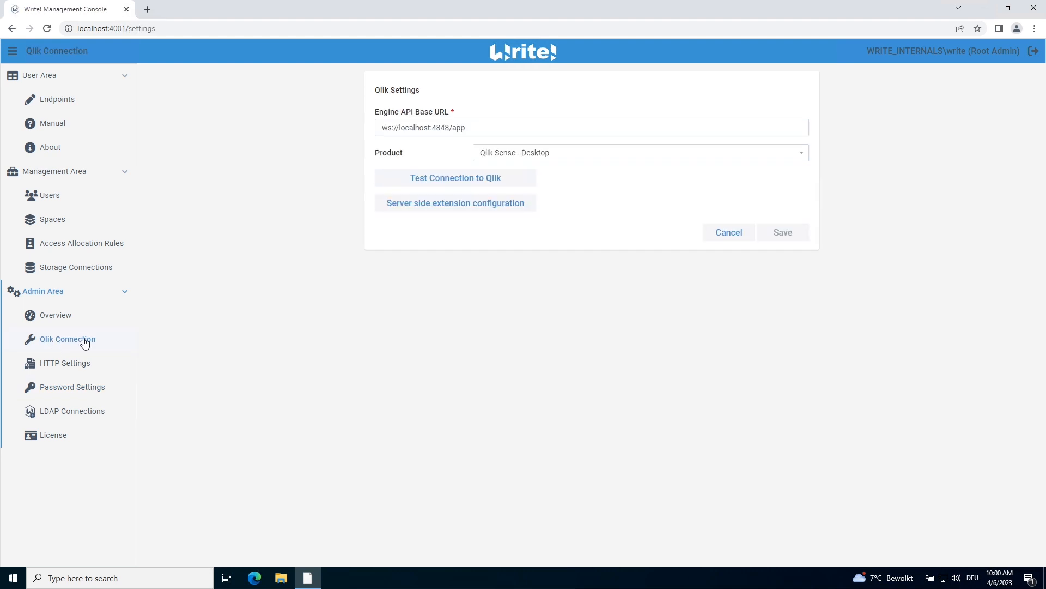
pyautogui.click(641, 152)
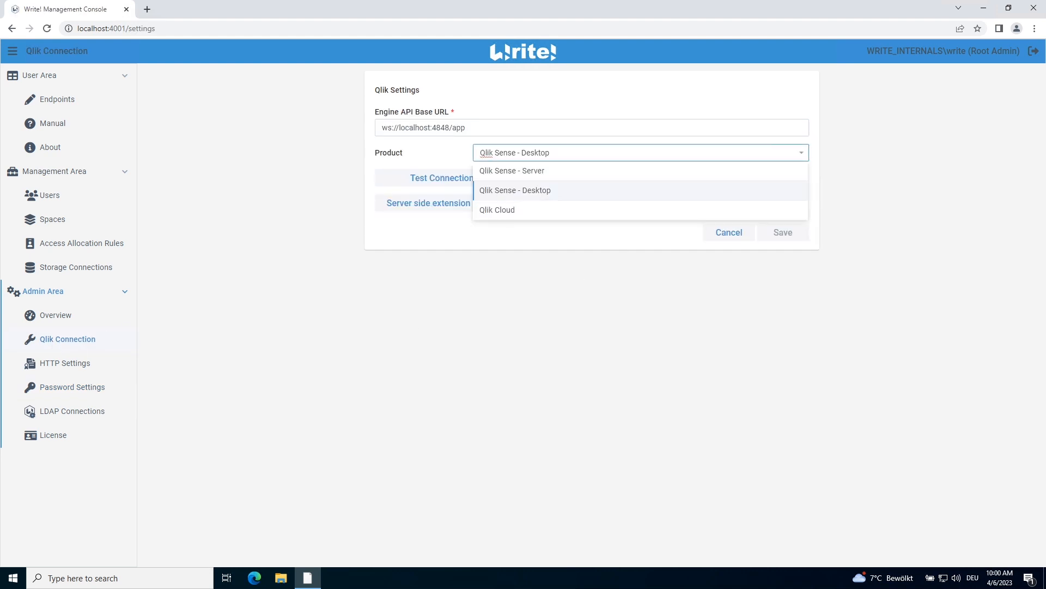
pyautogui.click(515, 171)
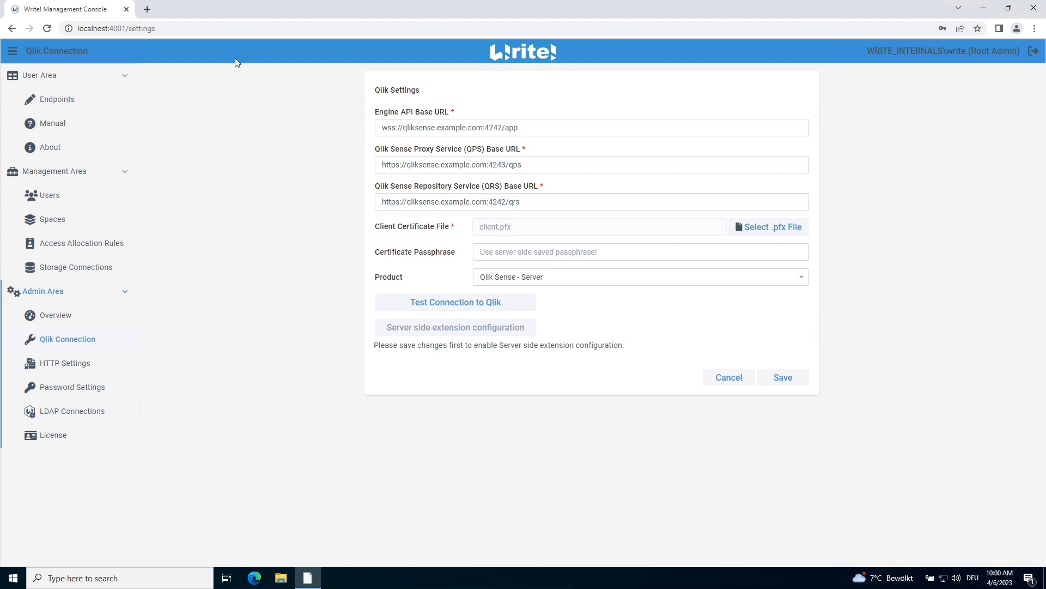
# Open the Qlik Management Console in a new tab and go to its Certificates page
pyautogui.click(147, 10)
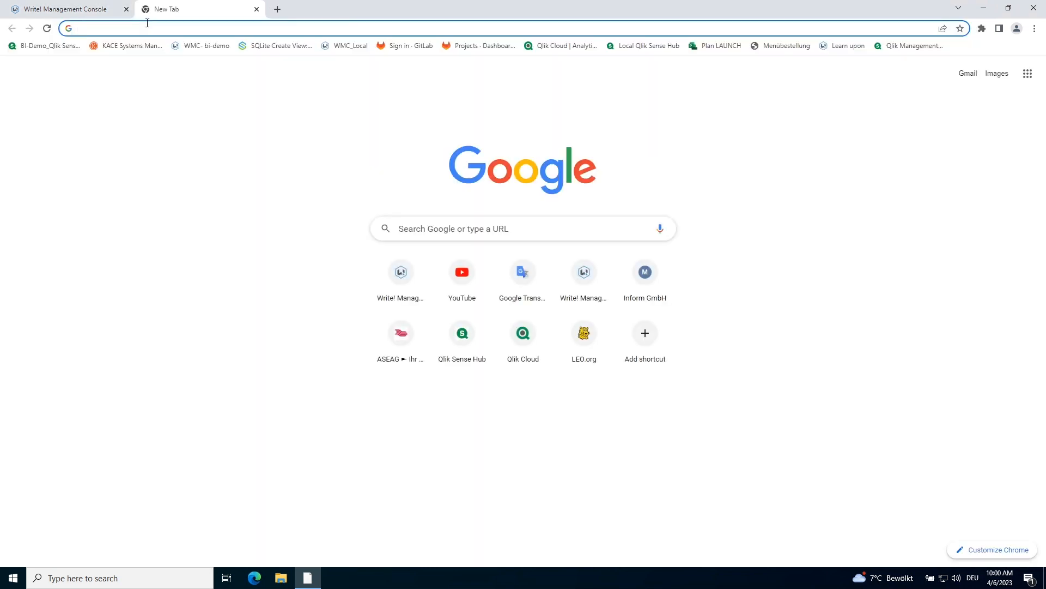
pyautogui.click(147, 22)
pyautogui.press('Return')
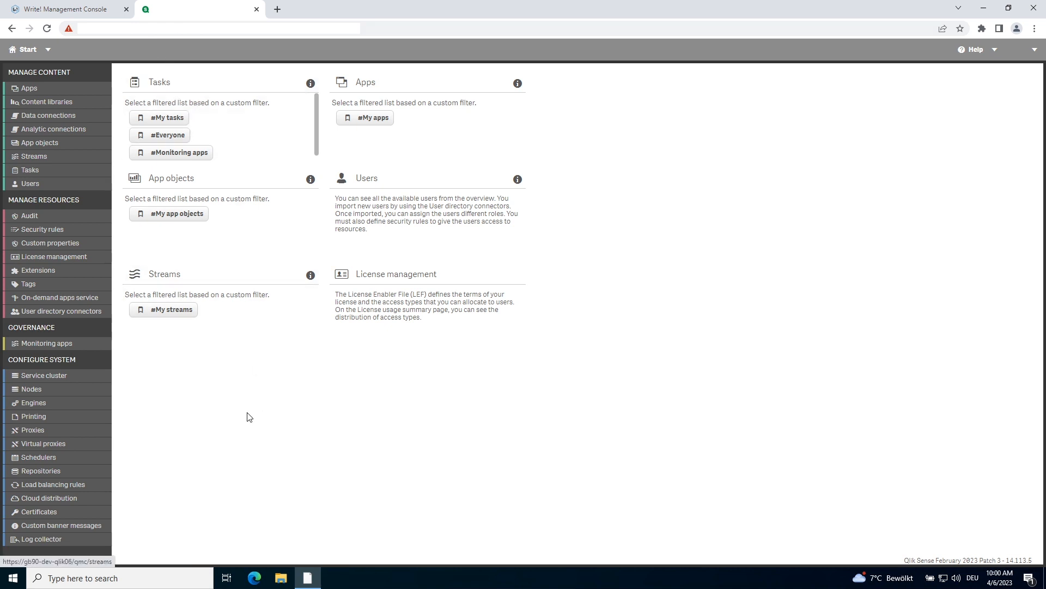
pyautogui.click(39, 511)
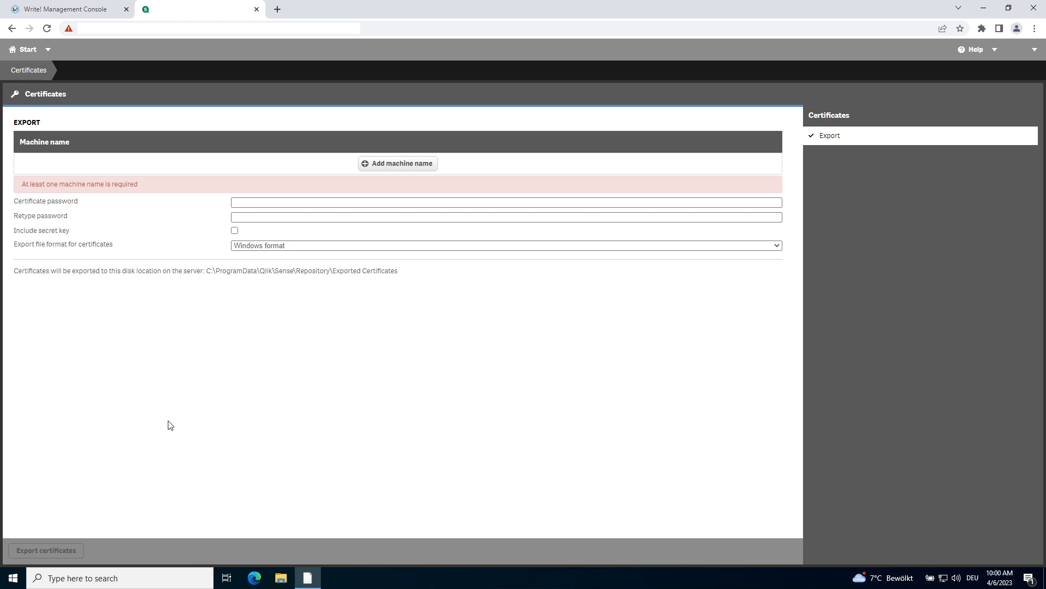
# Add the machine name write.example.com and enter and retype the certificate password
pyautogui.click(407, 168)
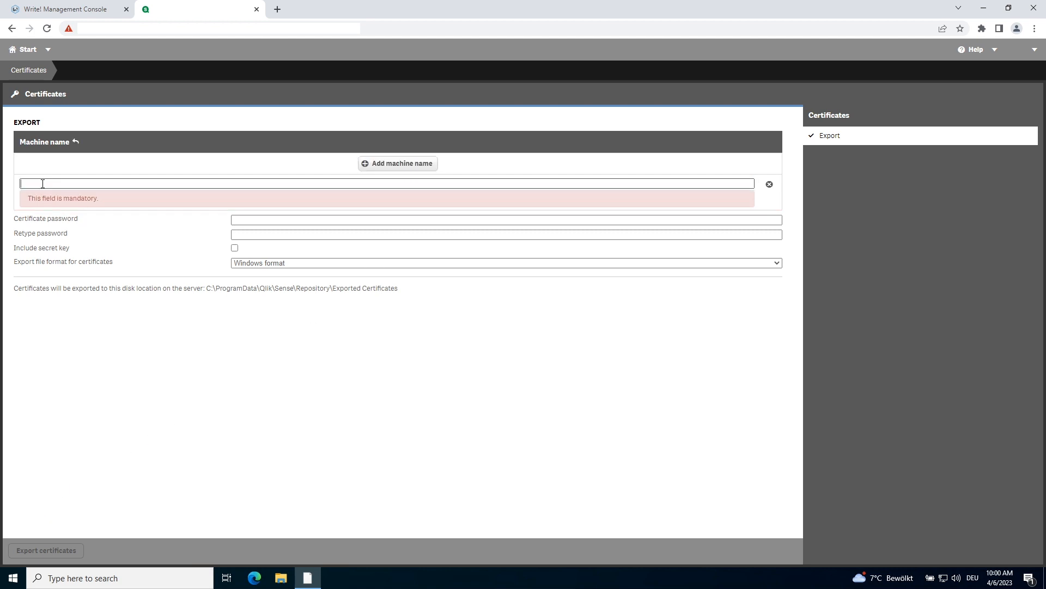
pyautogui.write('write.example.com')
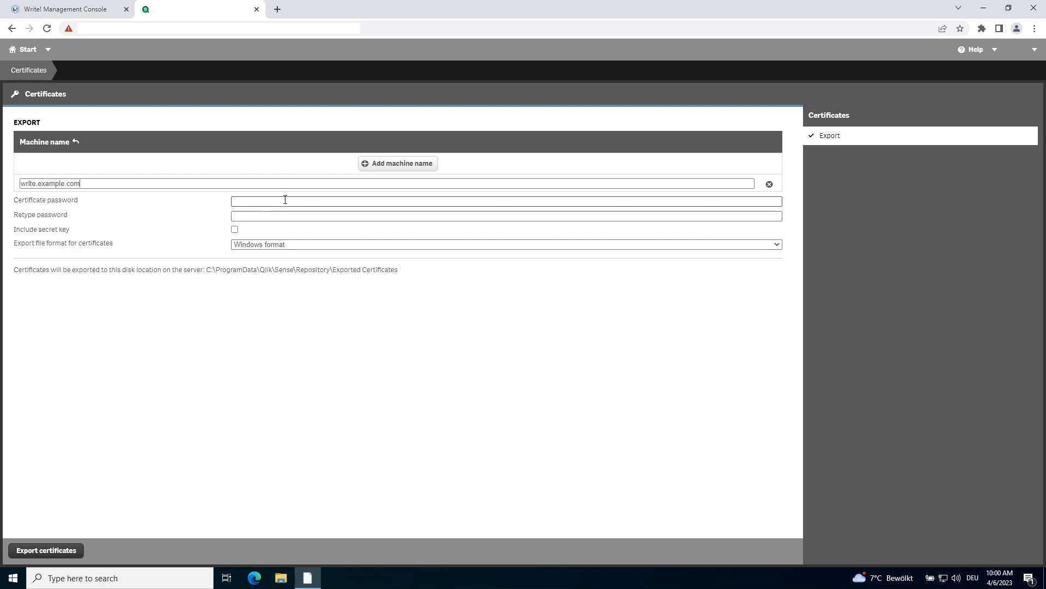
pyautogui.write('****')
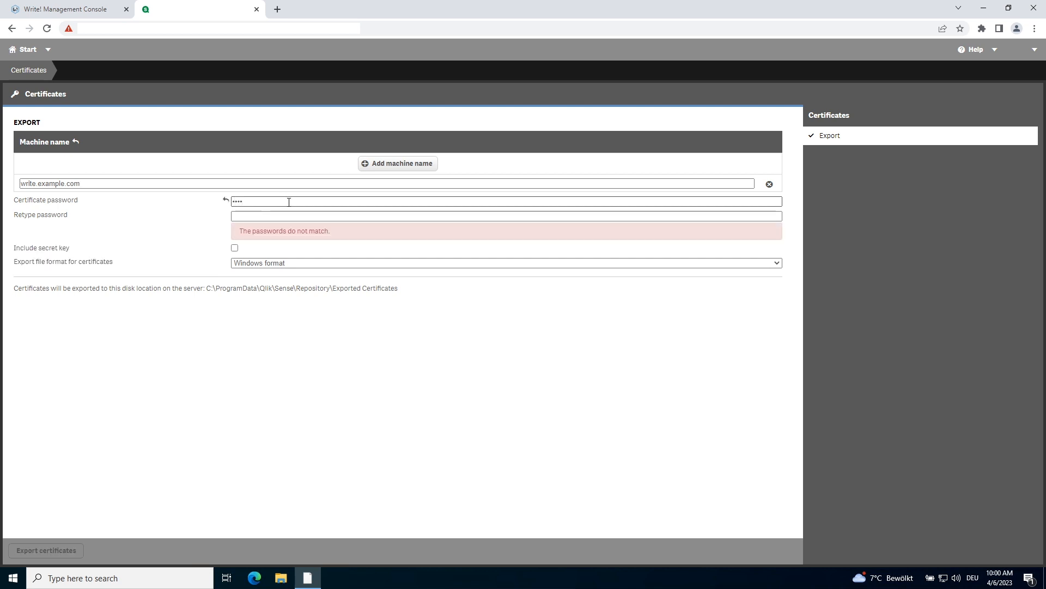
pyautogui.click(285, 215)
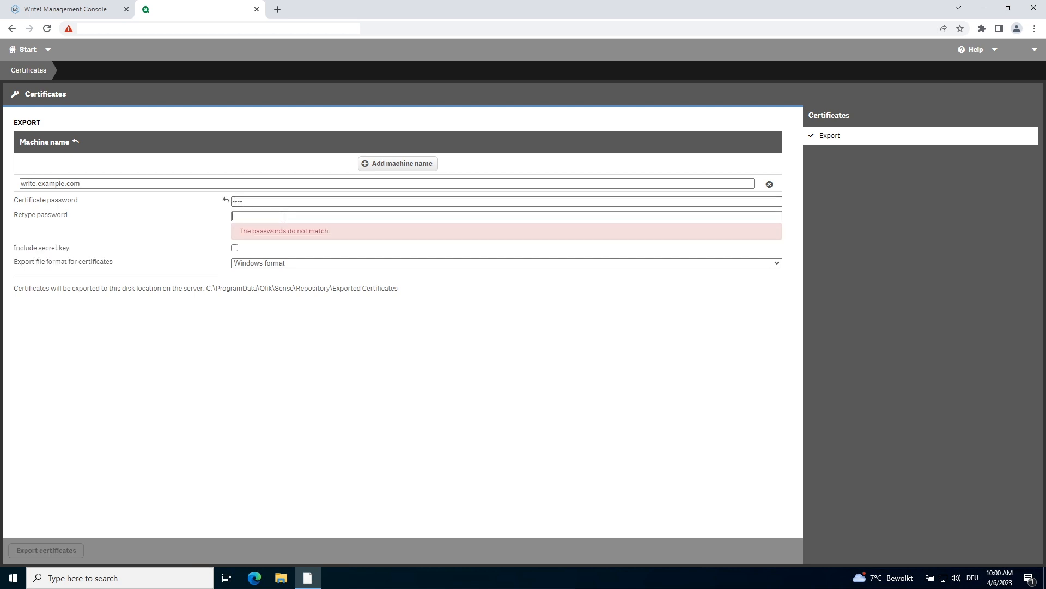
pyautogui.write('****')
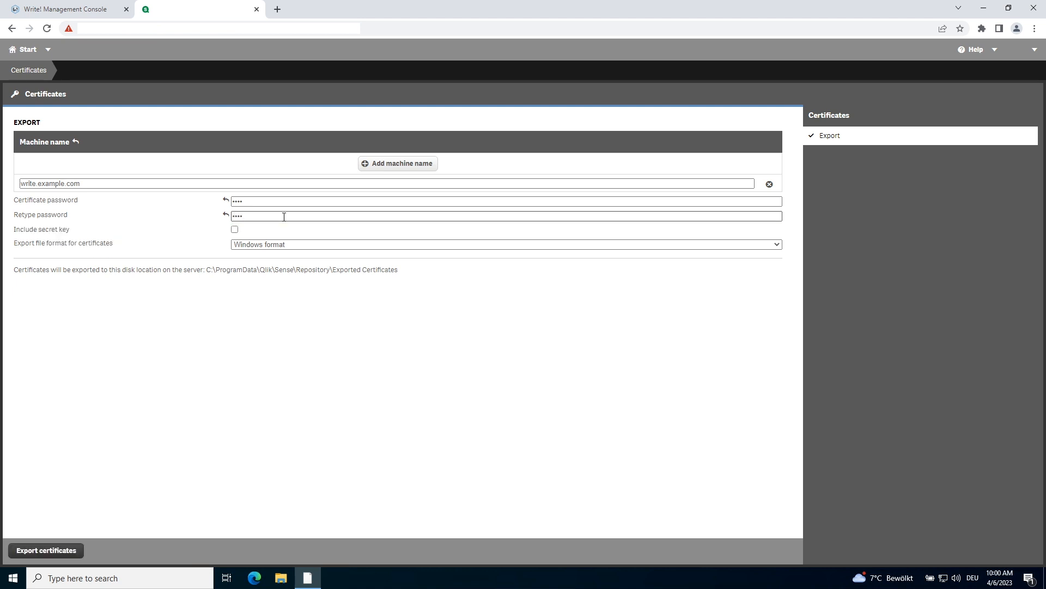
# Include the secret key with Windows format and select the export folder path text
pyautogui.click(235, 229)
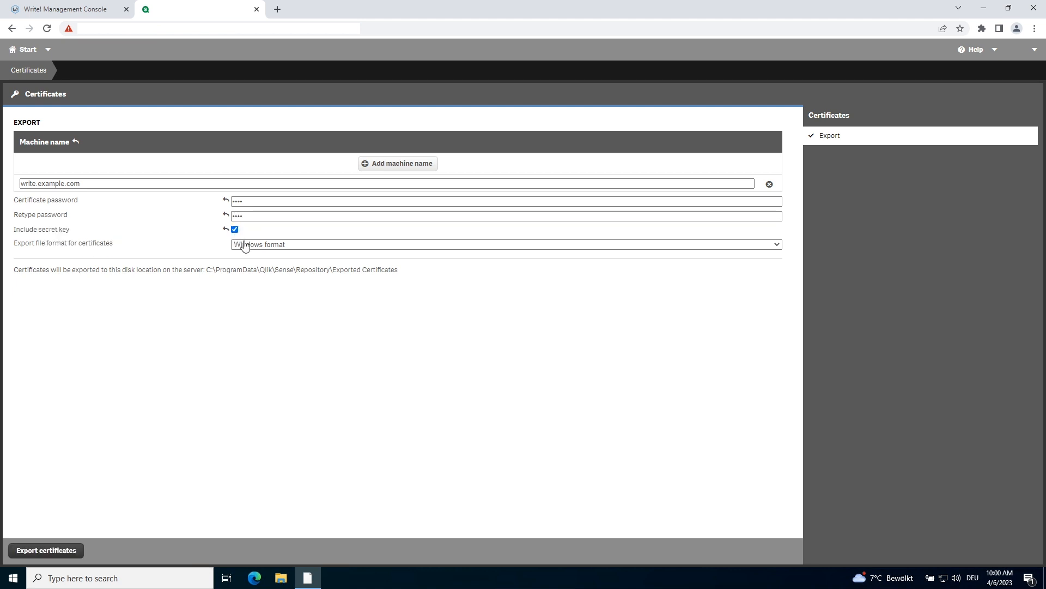
pyautogui.click(257, 245)
pyautogui.click(259, 255)
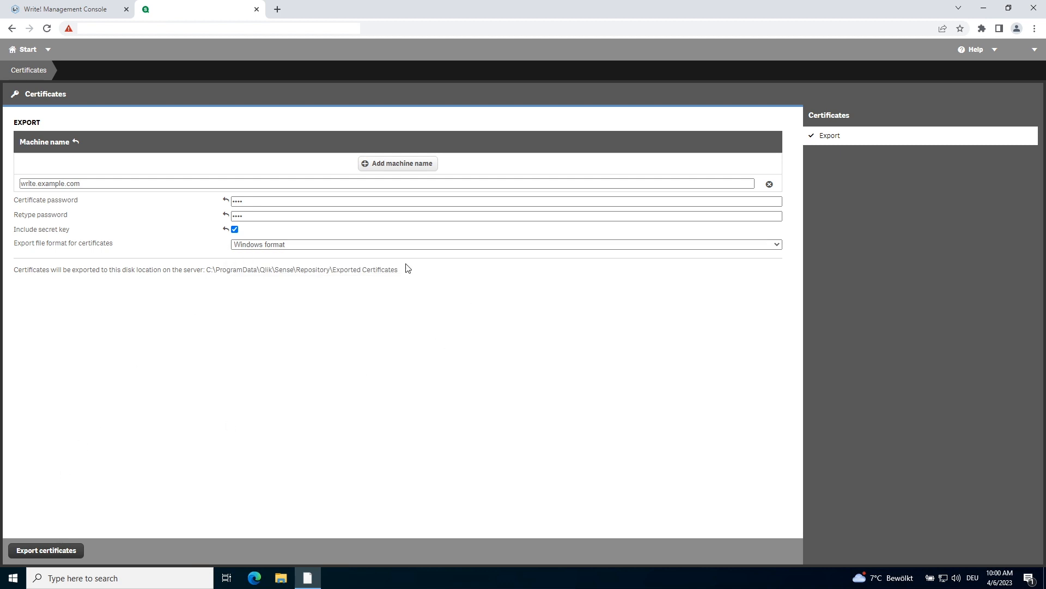
pyautogui.moveTo(206, 269); pyautogui.dragTo(425, 268)
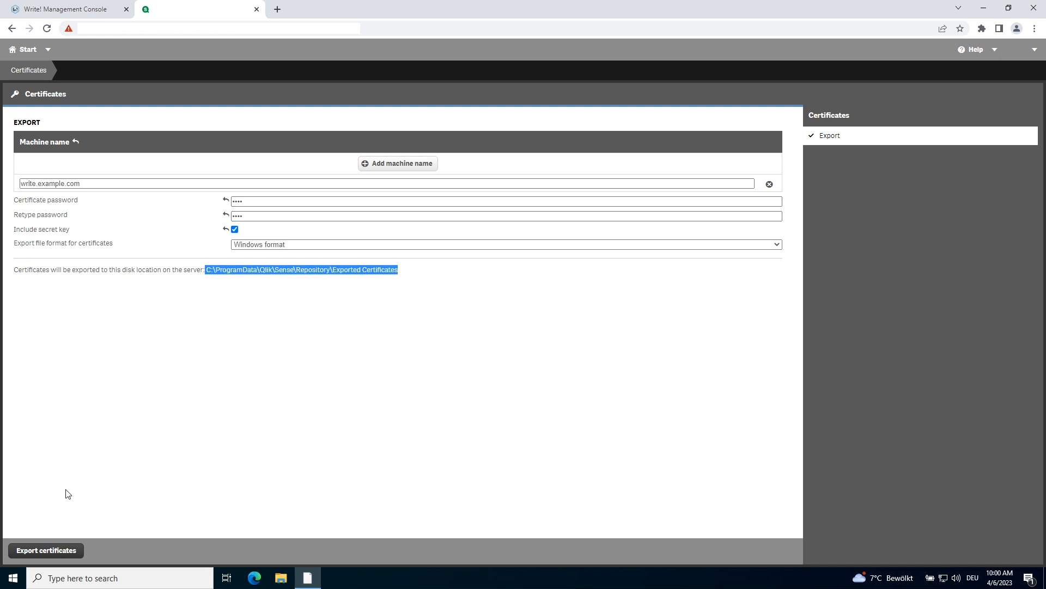
# Export the certificates to the server's disk location
pyautogui.click(48, 552)
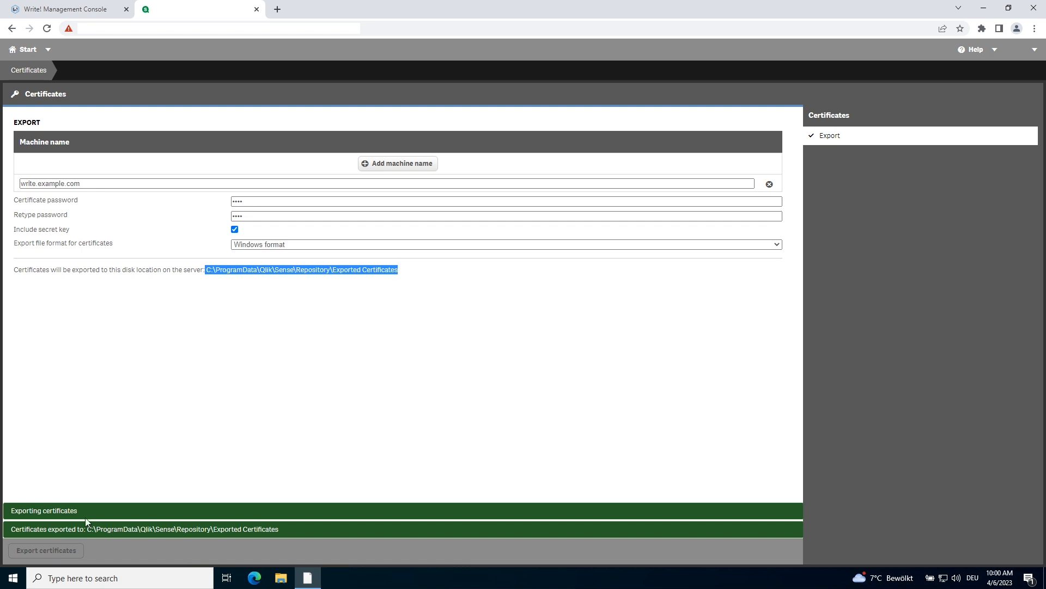
# Paste the Engine API, Qlik Sense Proxy Service and Repository Service base URLs into the Qlik Connection settings
pyautogui.click(86, 9)
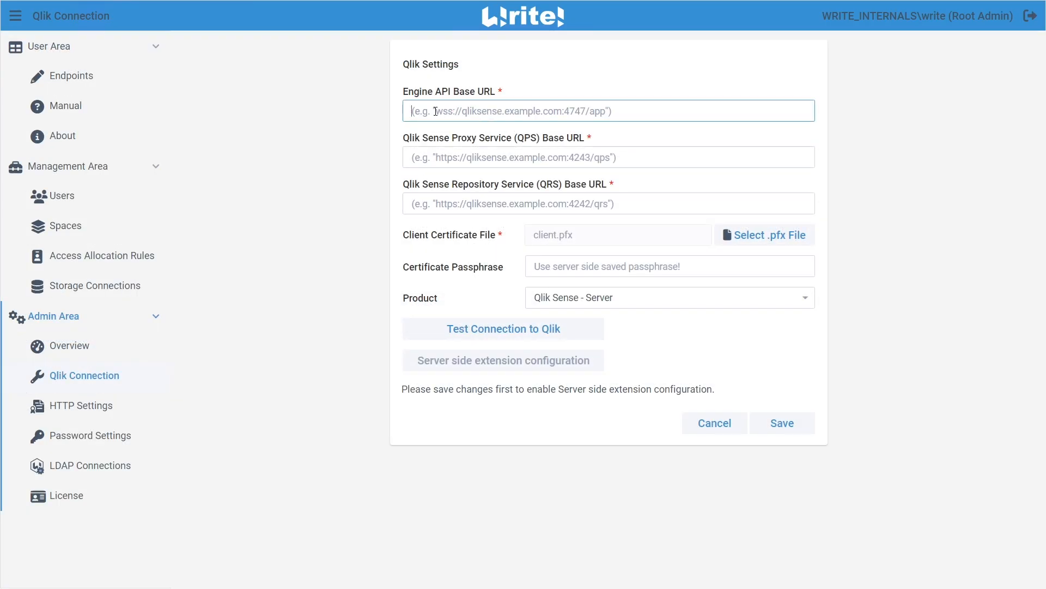
pyautogui.hotkey('ctrl', 'v')
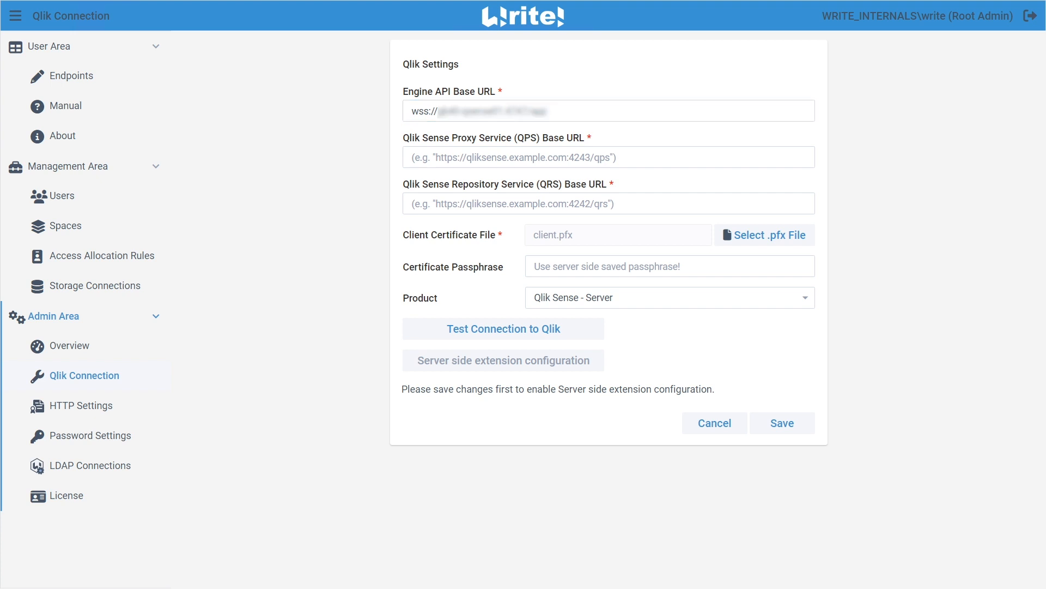
pyautogui.click(457, 157)
pyautogui.hotkey('ctrl', 'v')
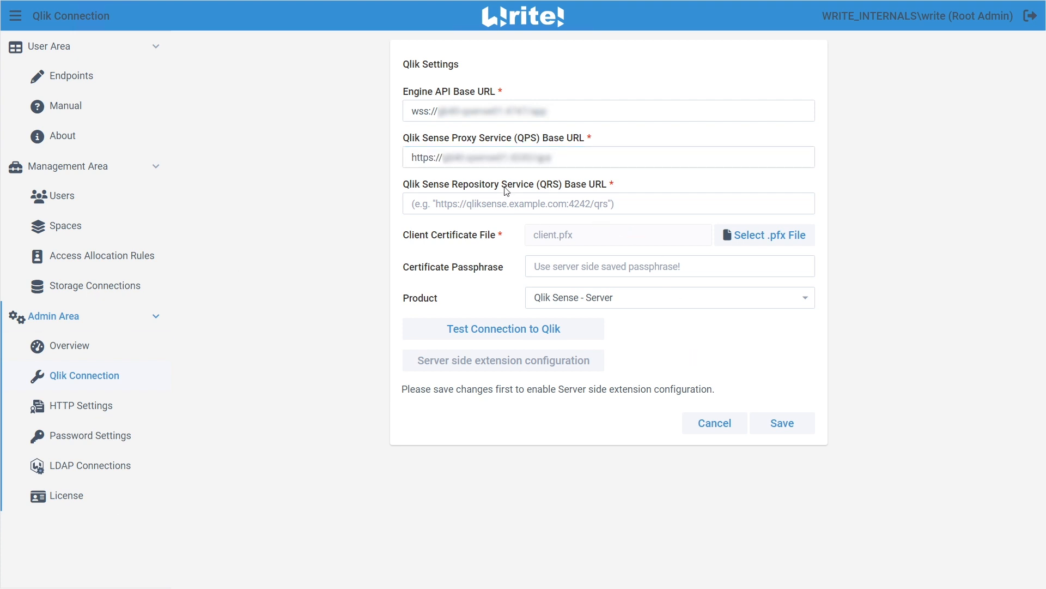
pyautogui.click(493, 211)
pyautogui.hotkey('ctrl', 'v')
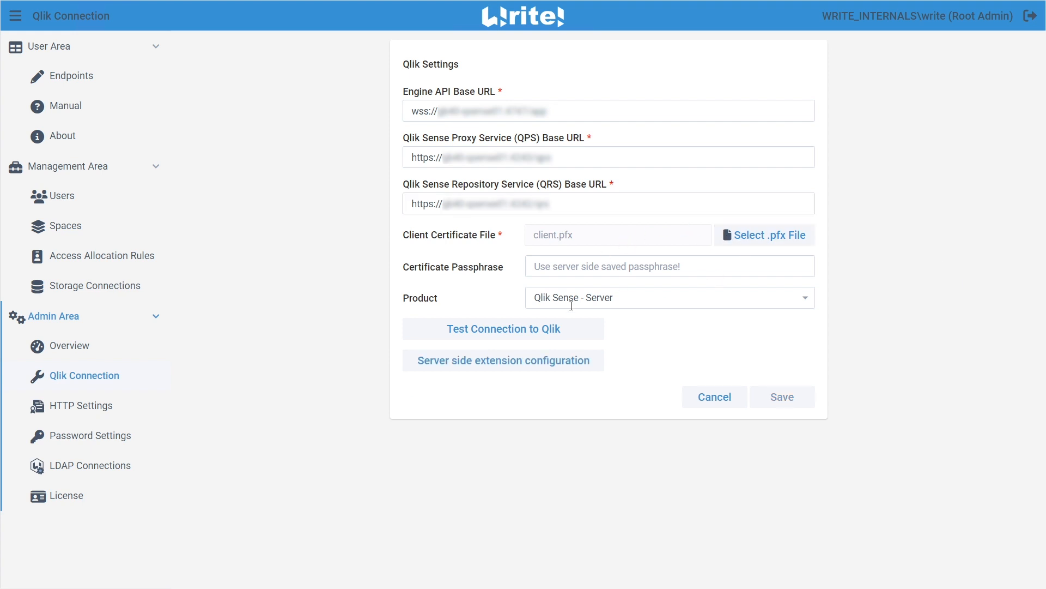
# Test the connection to Qlik
pyautogui.click(508, 334)
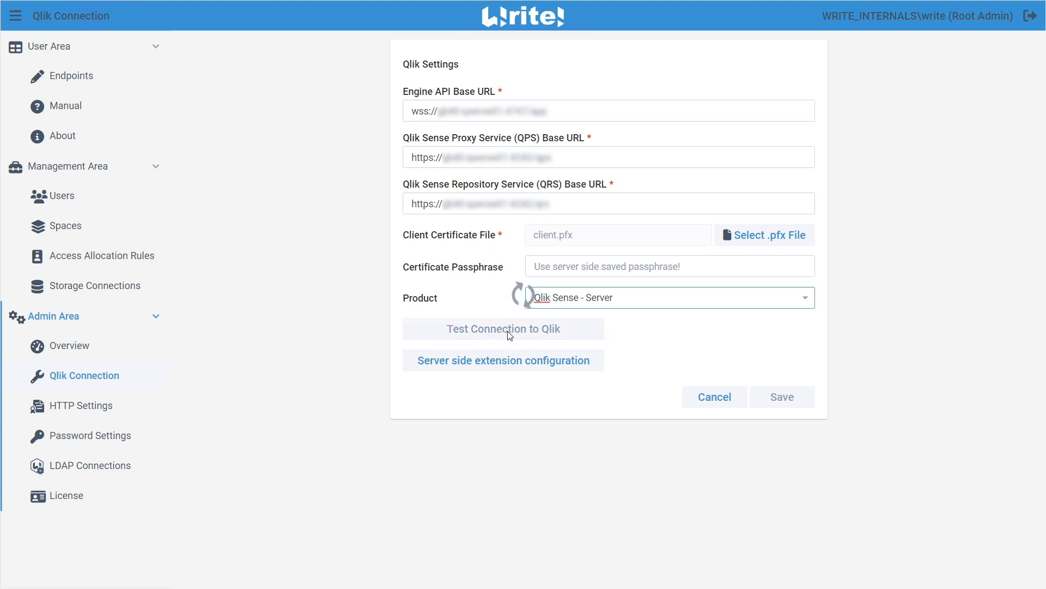
pyautogui.click(515, 321)
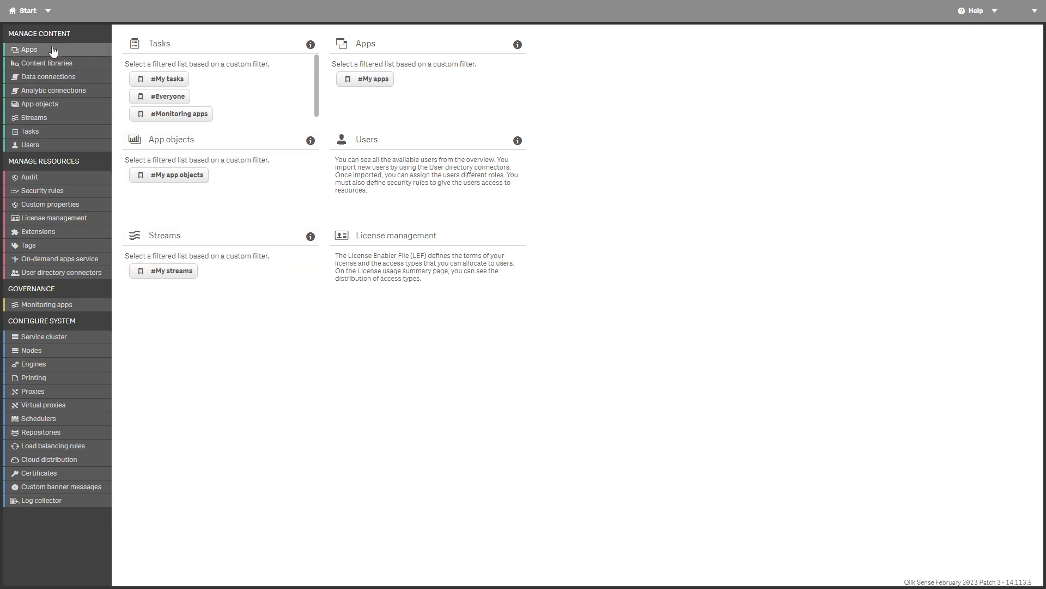
# Import the QS_Edit.zip extension from C:\WriteByINFORM\demo into the QMC Extensions list
pyautogui.click(17, 232)
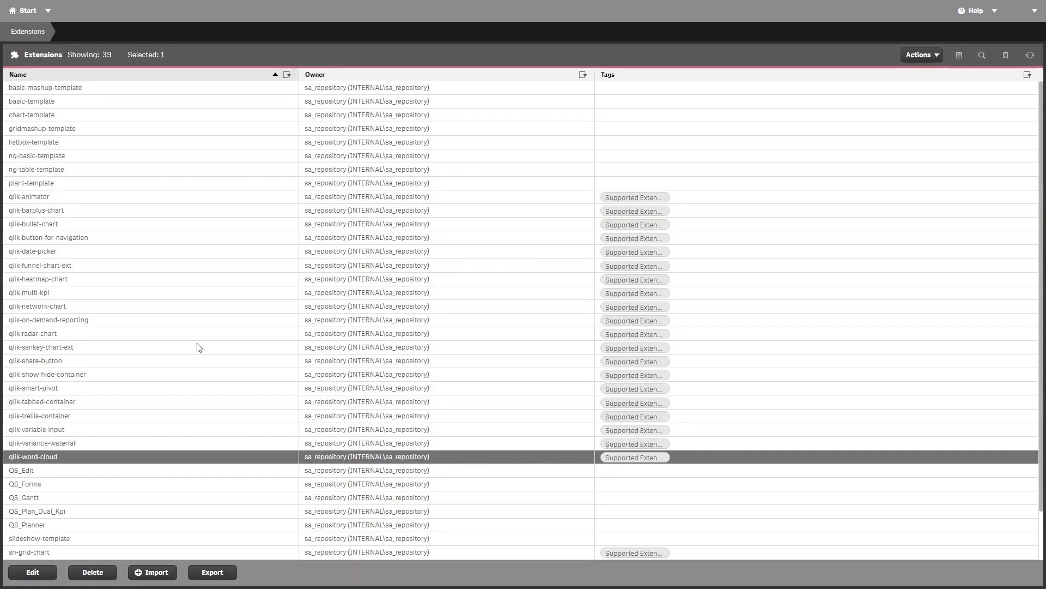
pyautogui.click(151, 573)
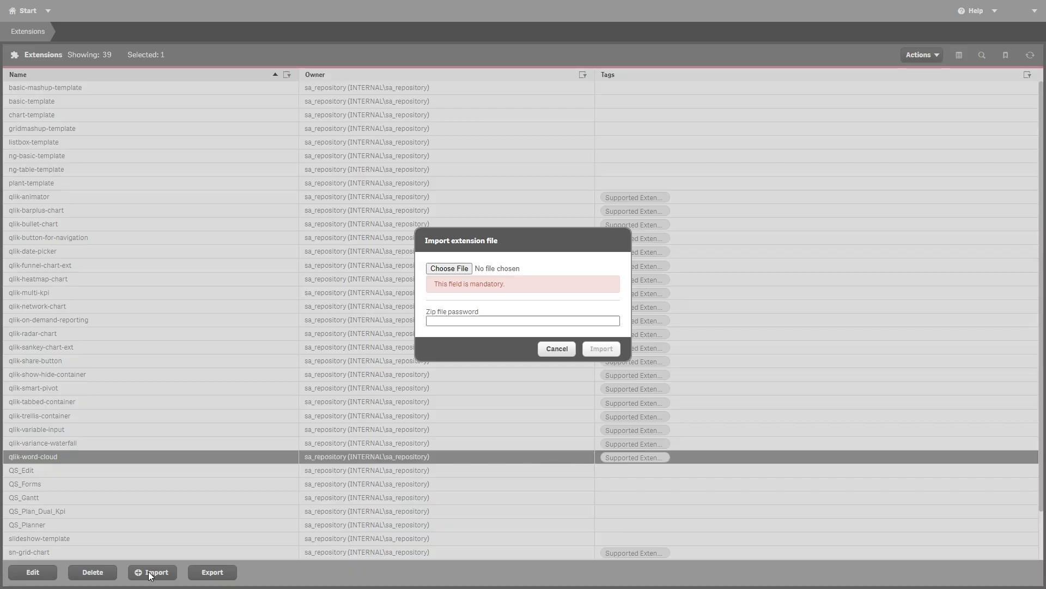
pyautogui.click(452, 270)
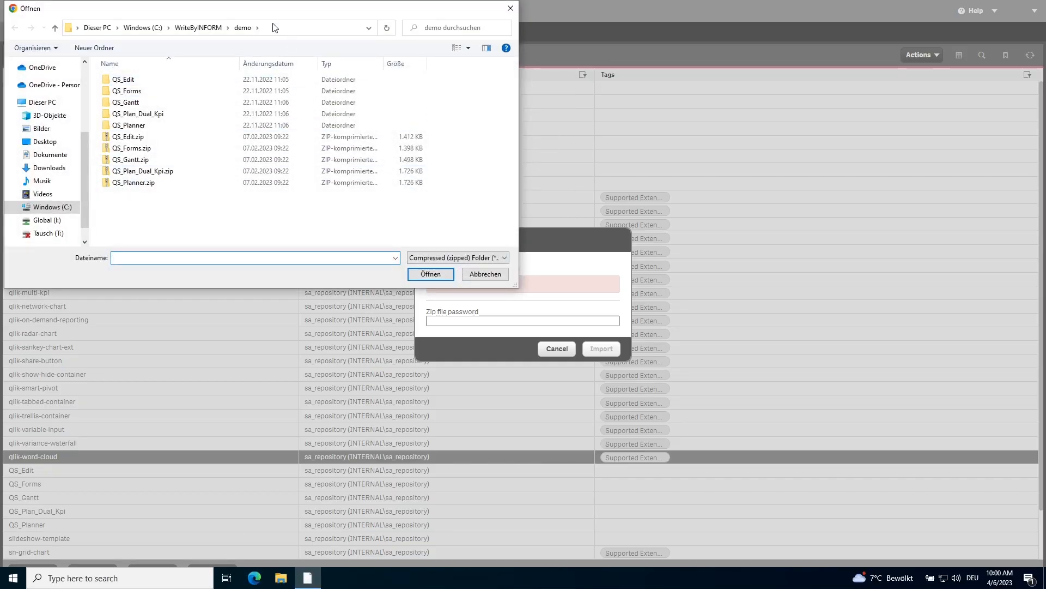
pyautogui.click(274, 29)
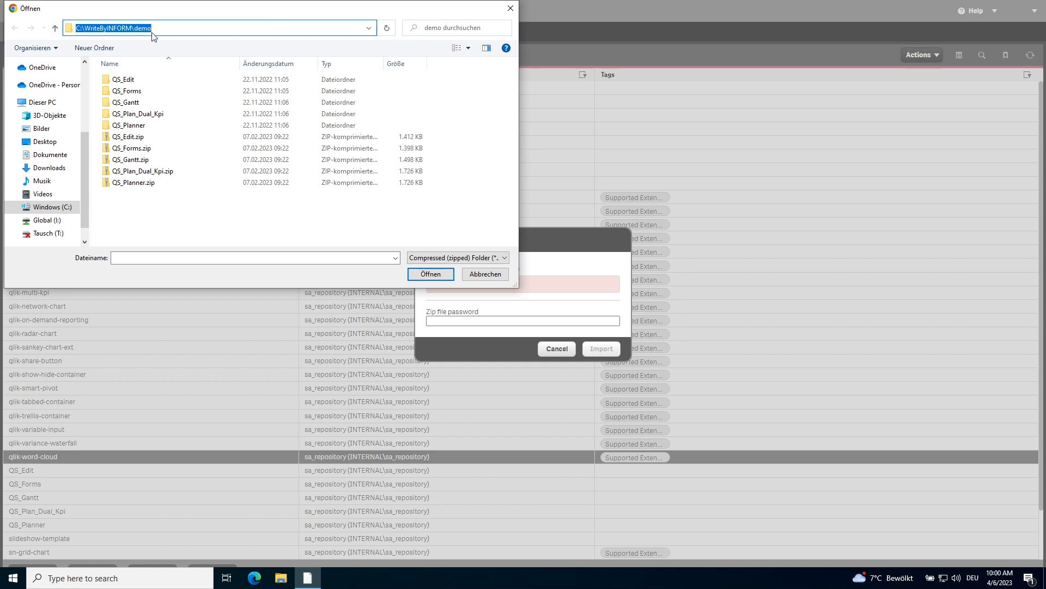
pyautogui.click(140, 137)
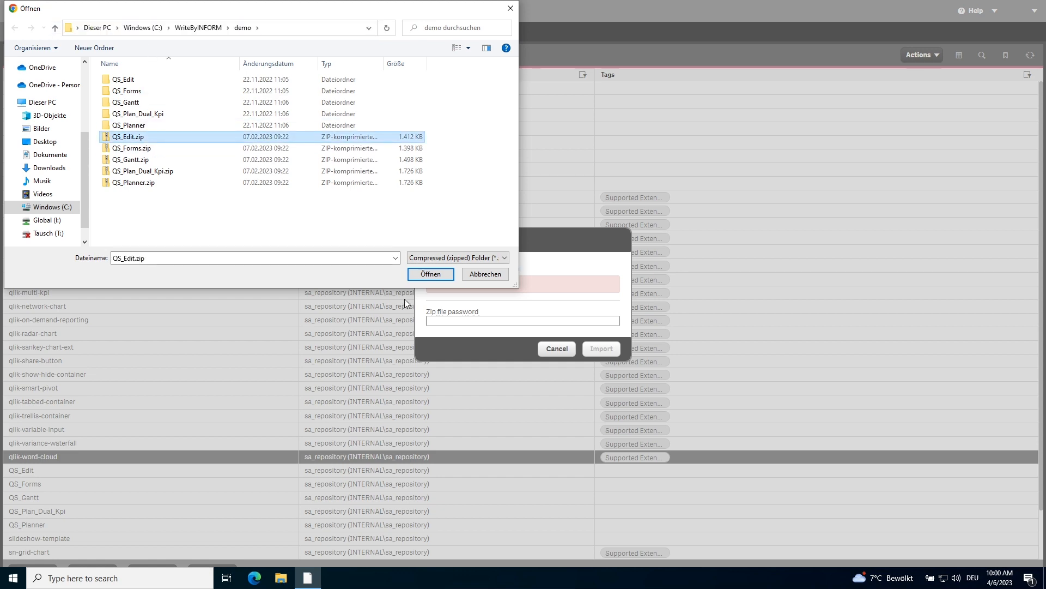
pyautogui.click(431, 274)
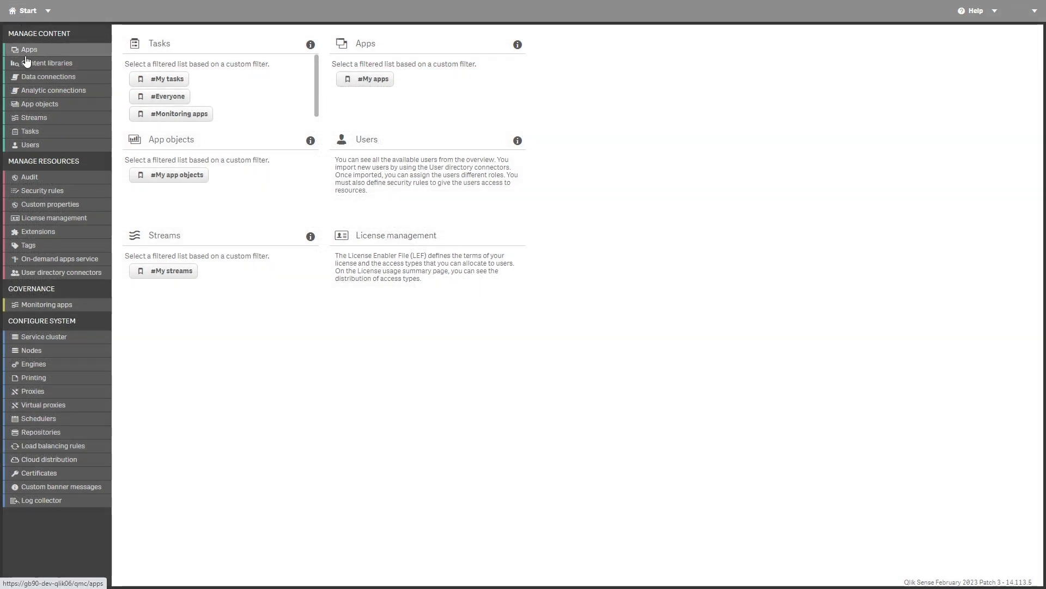
# Import the Write! - Plan.qvf app from the demo folder, naming it Write! - Plan2
pyautogui.click(25, 52)
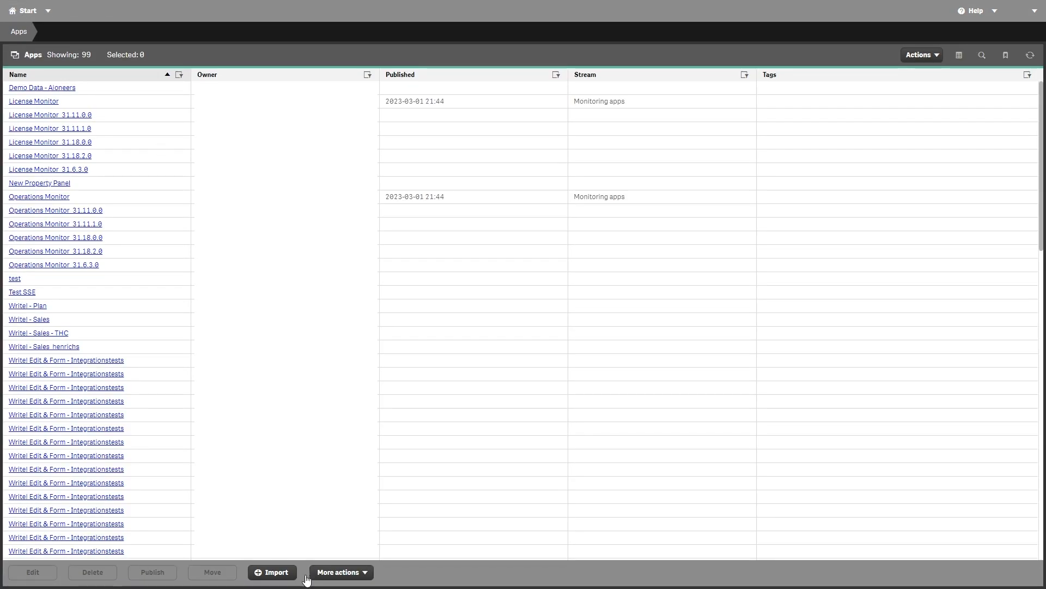
pyautogui.click(286, 574)
pyautogui.click(459, 224)
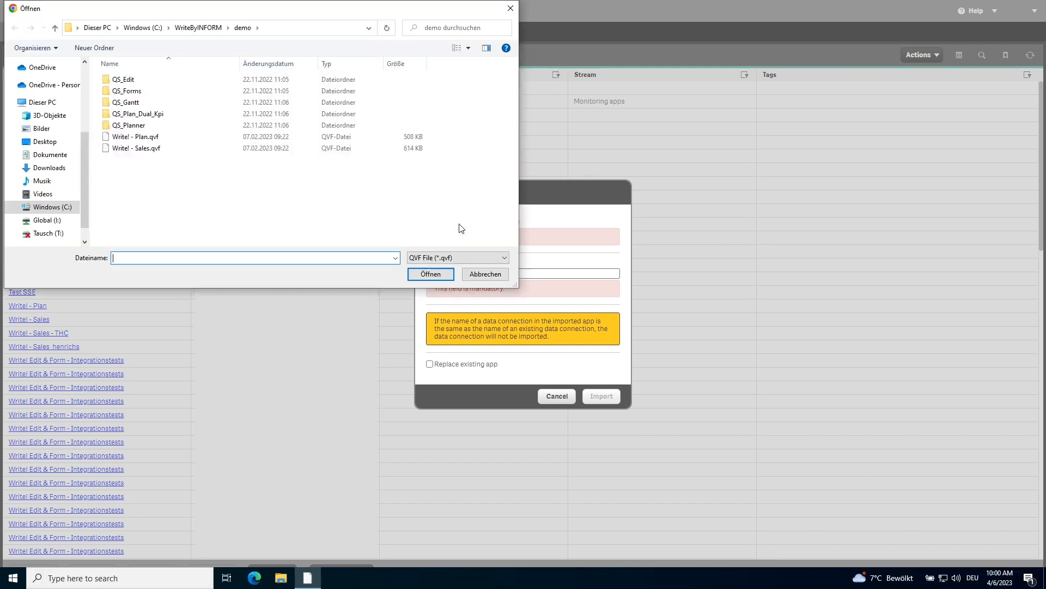
pyautogui.click(136, 140)
pyautogui.click(431, 274)
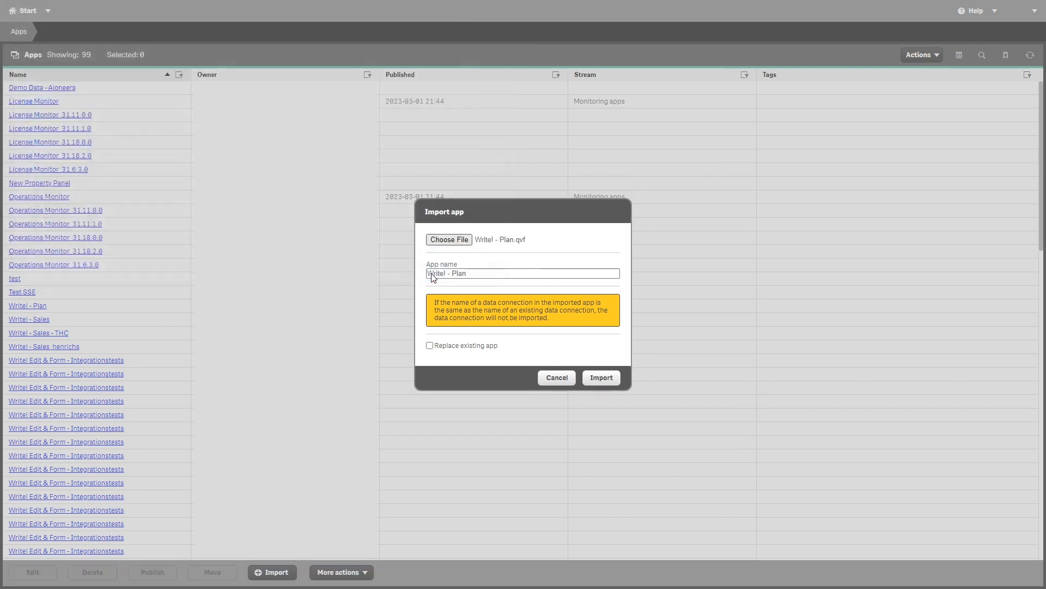
pyautogui.click(474, 261)
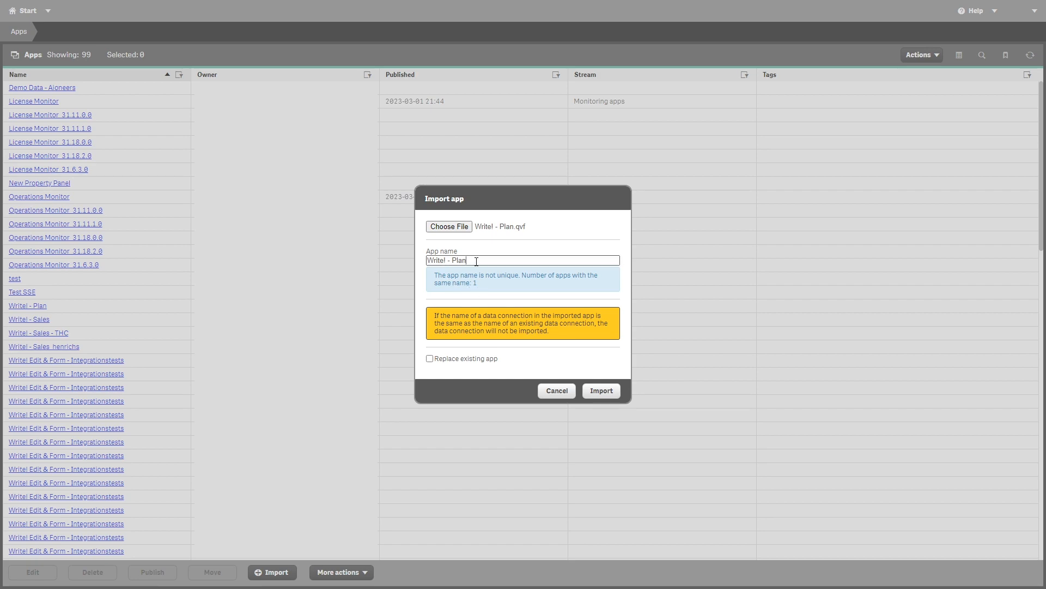
pyautogui.write('2')
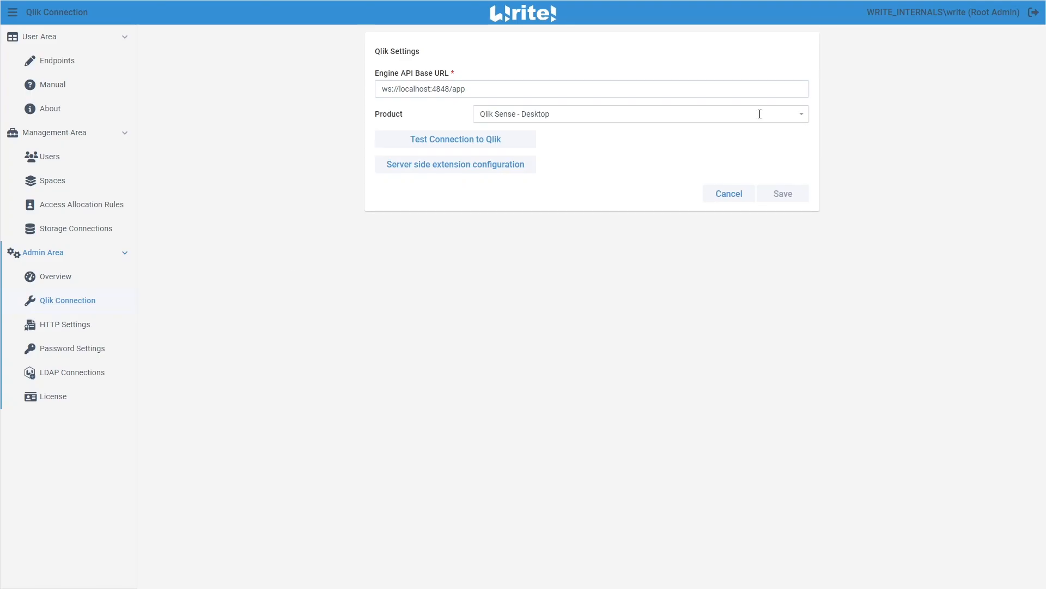
# In Qlik Connection, set the Product to Qlik Cloud
pyautogui.click(758, 113)
pyautogui.click(492, 170)
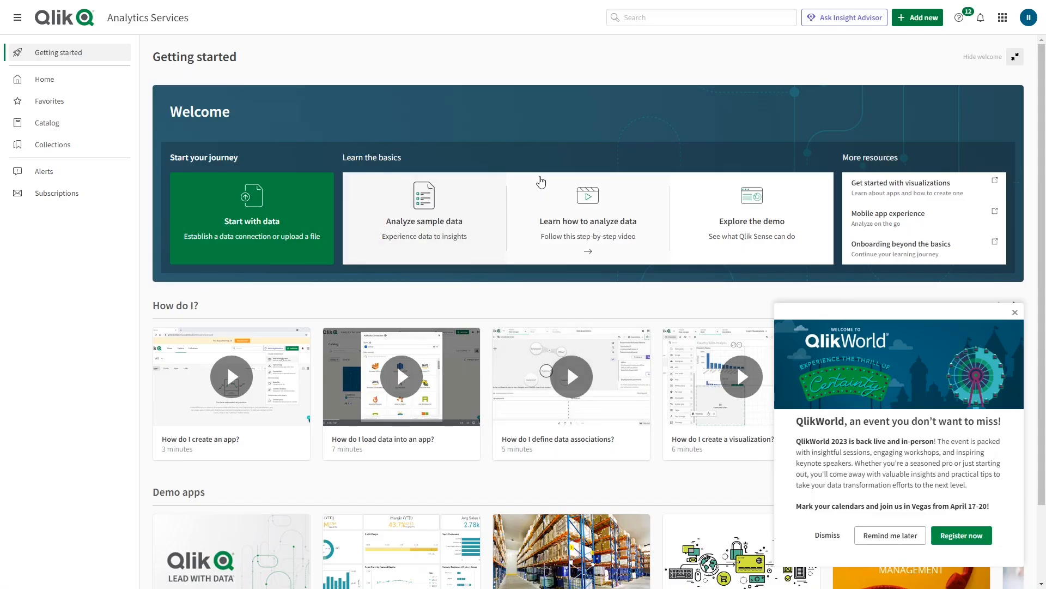
# In the Qlik Cloud profile settings, generate a new API key described Test that expires in 10 years
pyautogui.click(1032, 22)
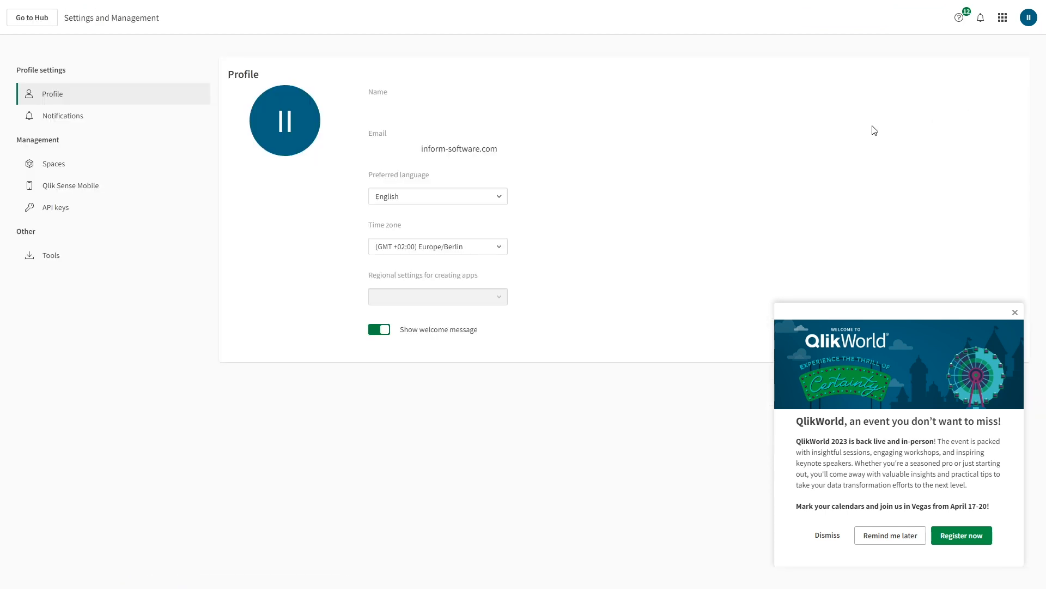
pyautogui.click(59, 212)
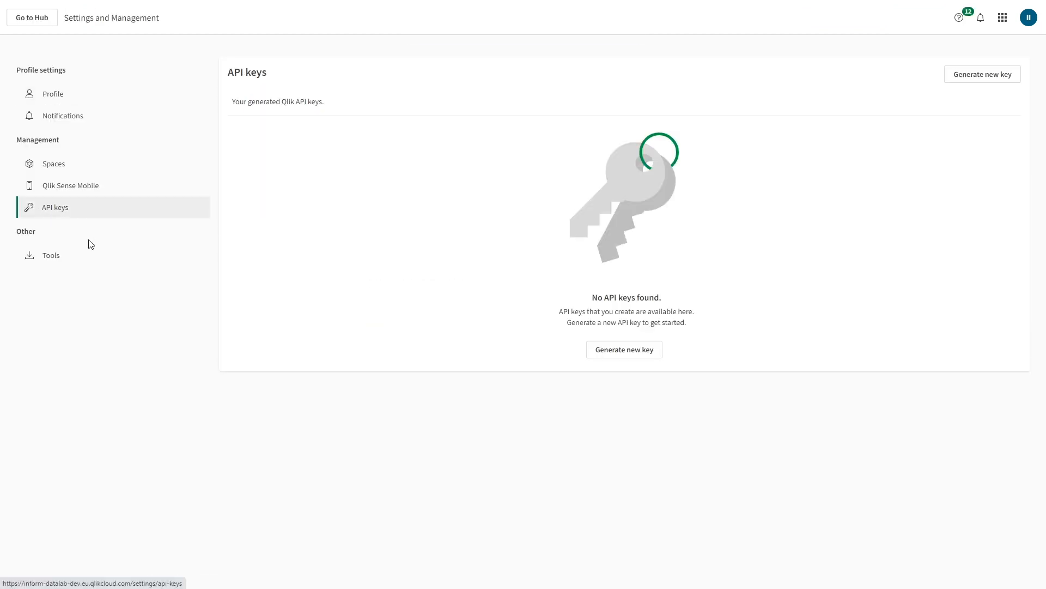
pyautogui.click(629, 349)
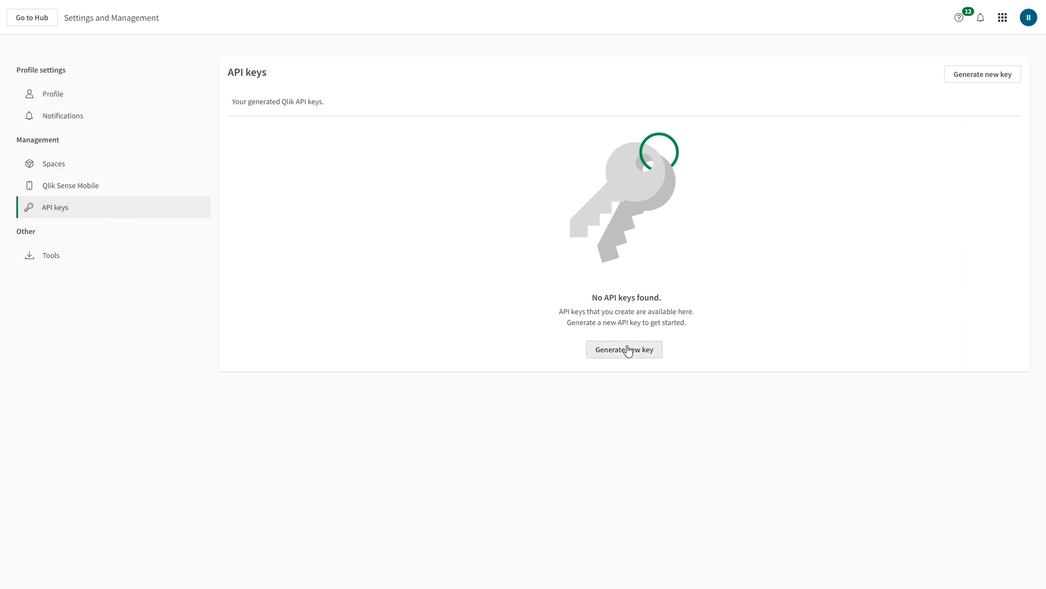
pyautogui.write('Test')
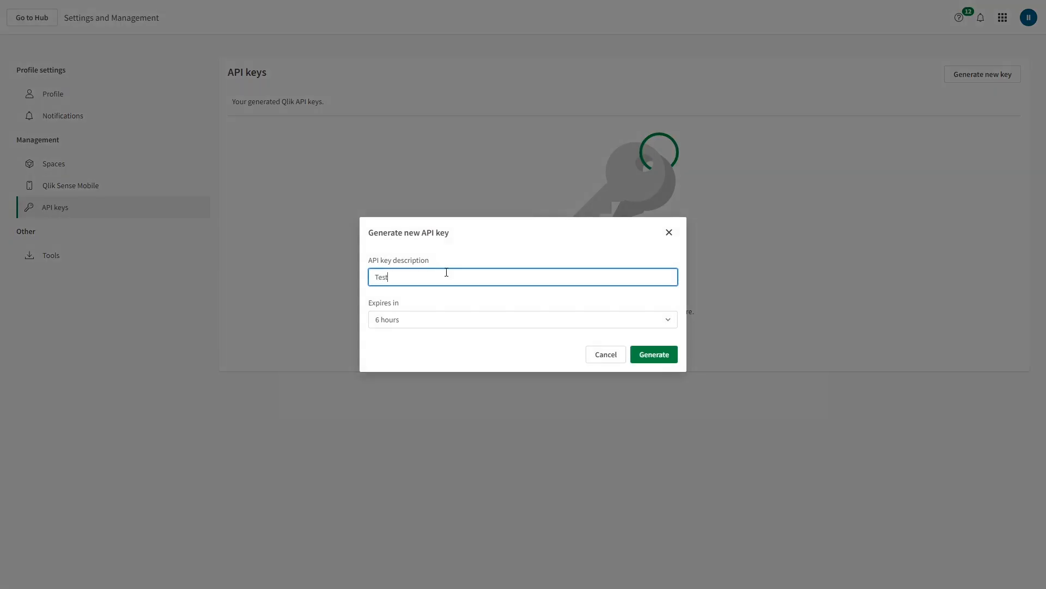
pyautogui.click(439, 323)
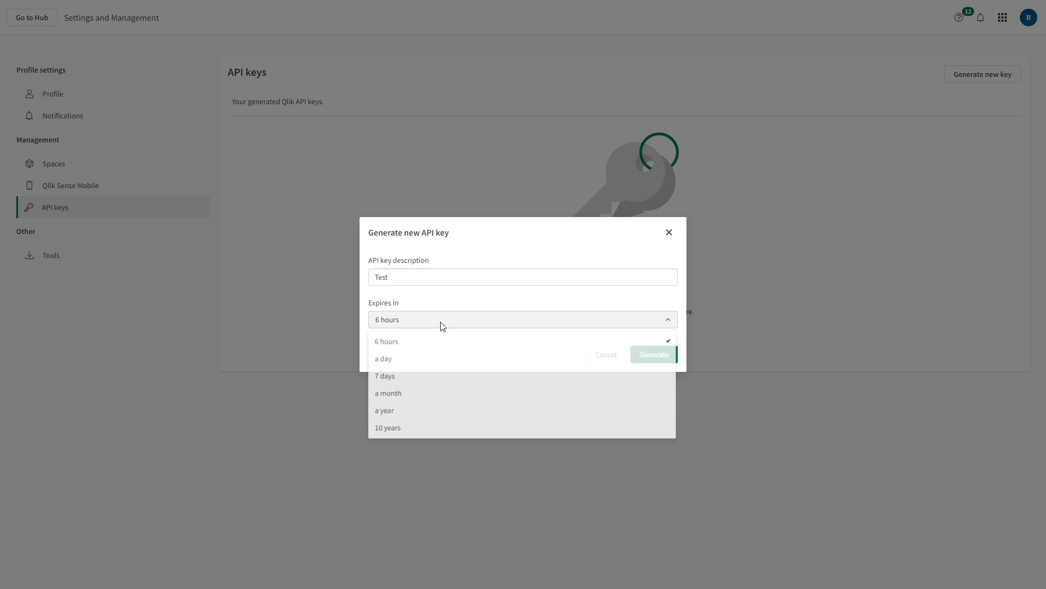
pyautogui.click(398, 430)
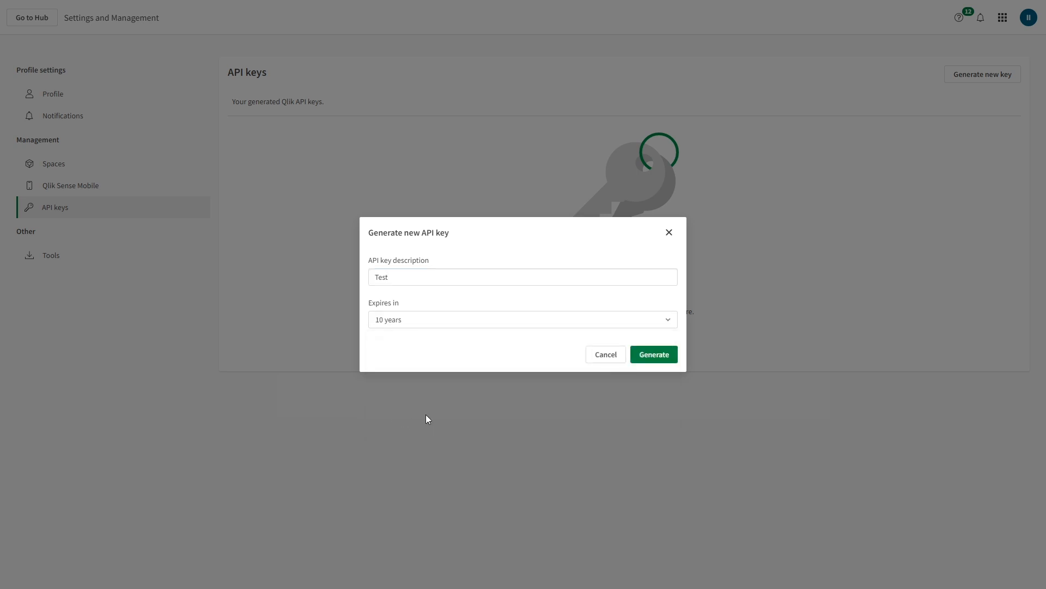
pyautogui.click(666, 355)
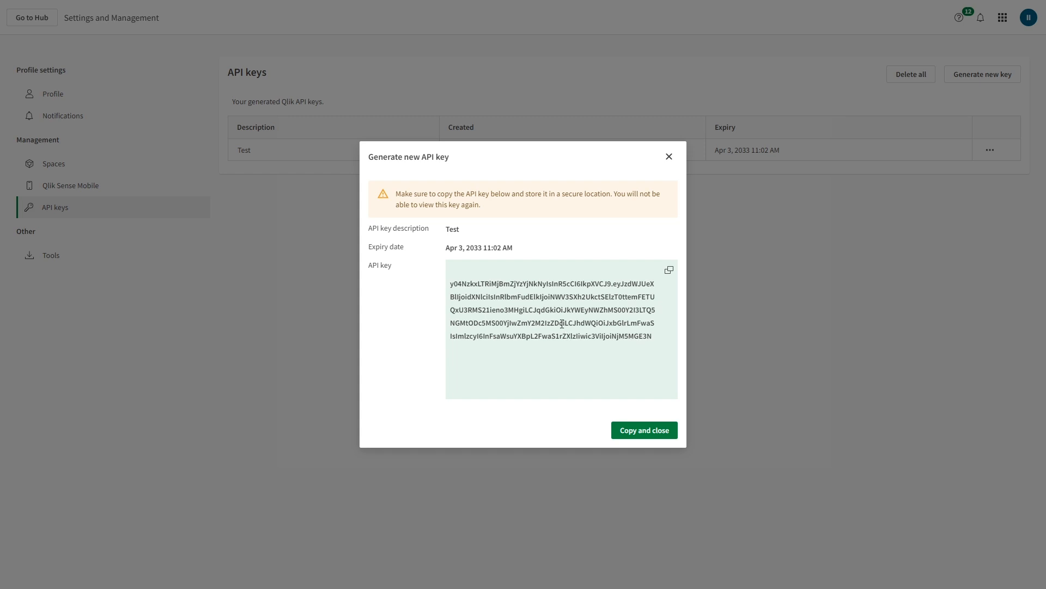
# Copy the new API key into the Qlik Cloud API Token field and paste the Qlik Cloud Tenant URL
pyautogui.click(669, 270)
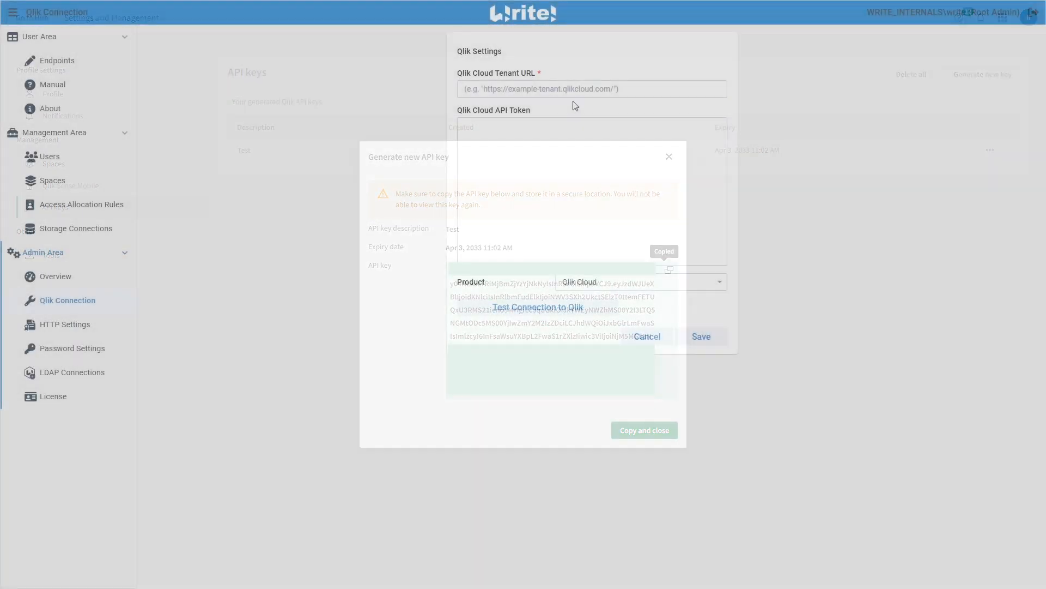
pyautogui.click(565, 142)
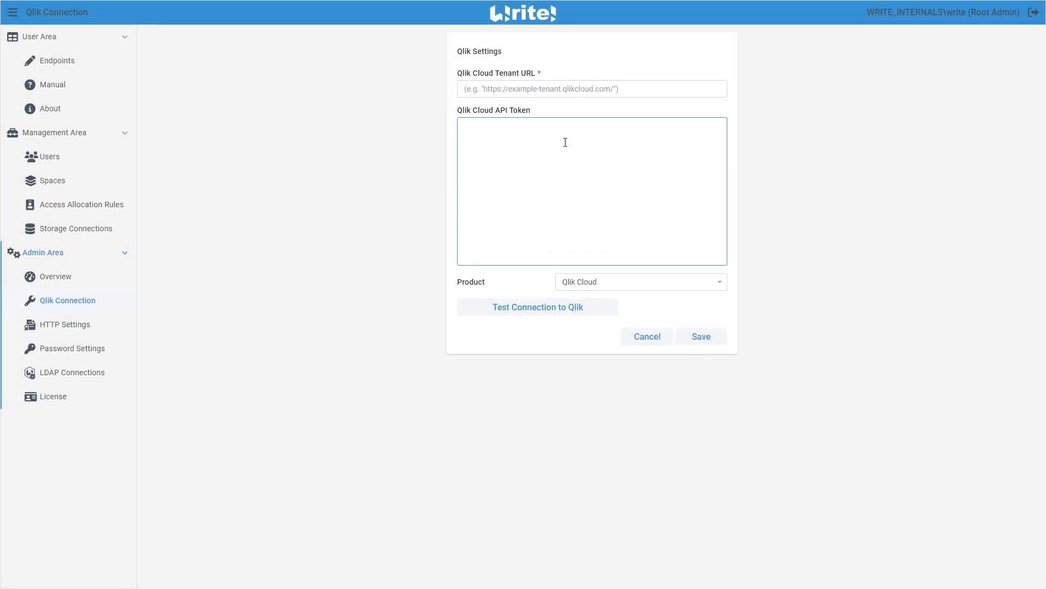
pyautogui.hotkey('ctrl', 'v')
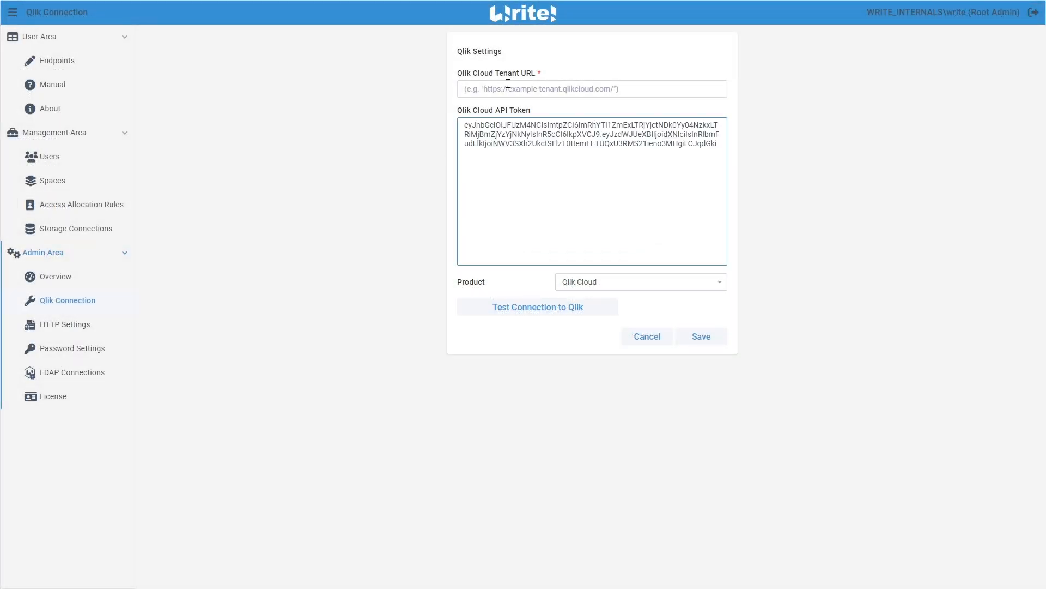
pyautogui.click(589, 93)
pyautogui.hotkey('ctrl', 'v')
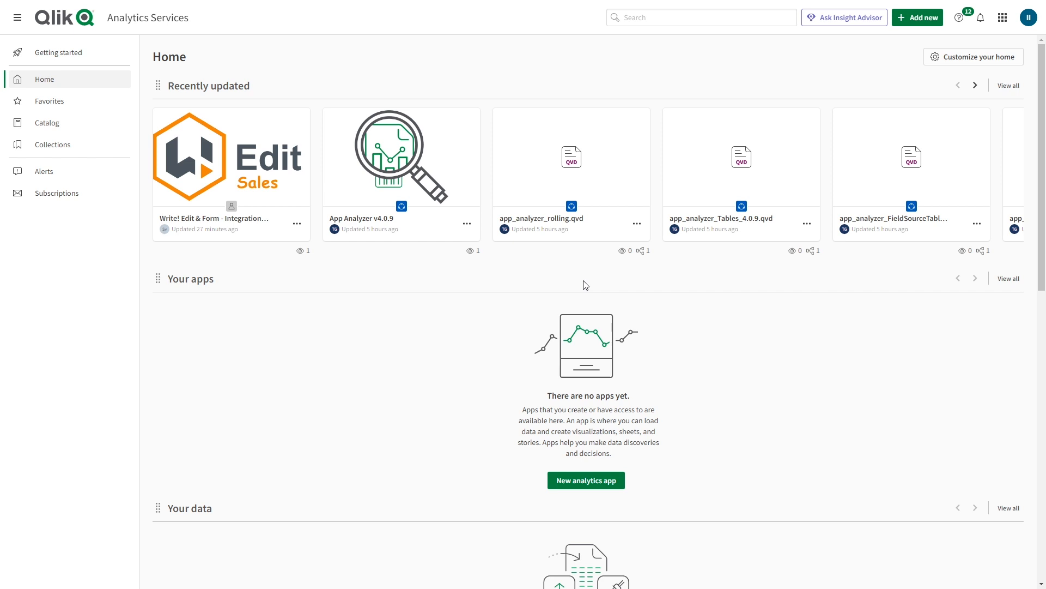
# In the Management Console, add the QS_Edit.zip extension from the WriteByINFORM demo folder and upload it
pyautogui.click(1004, 19)
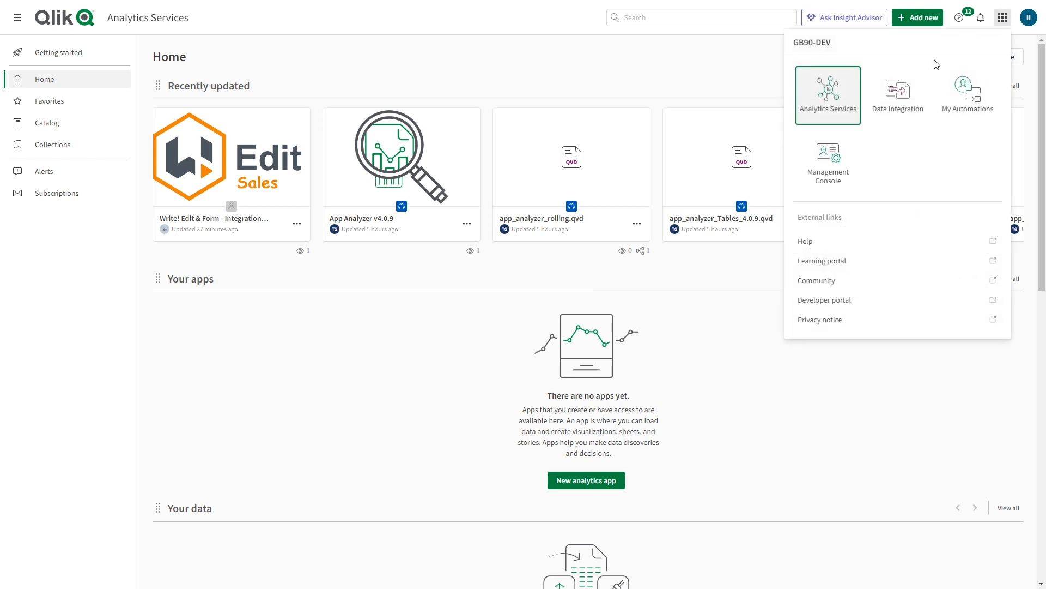
pyautogui.click(834, 175)
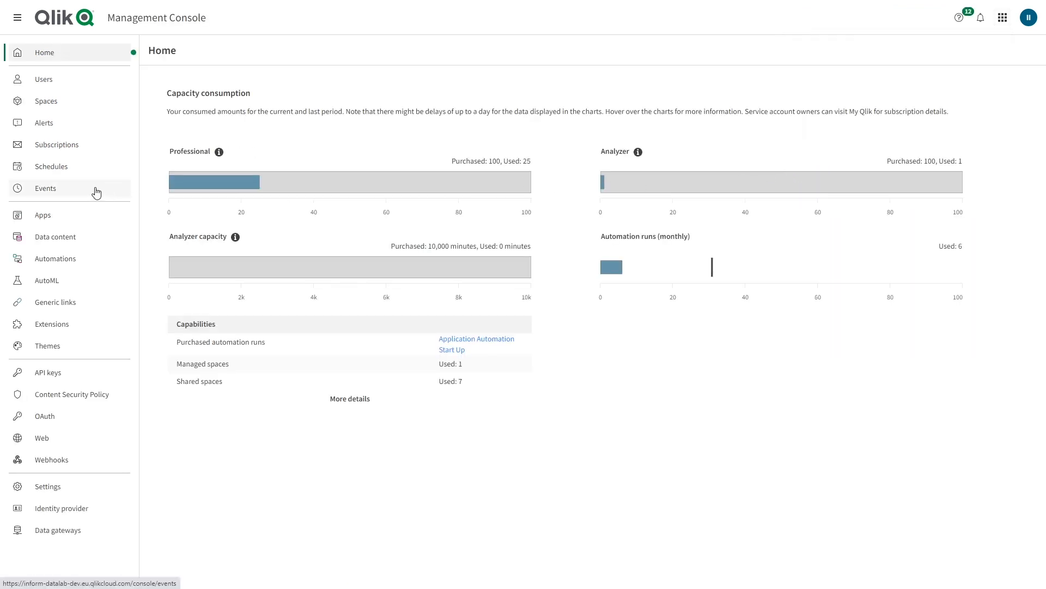
pyautogui.click(36, 327)
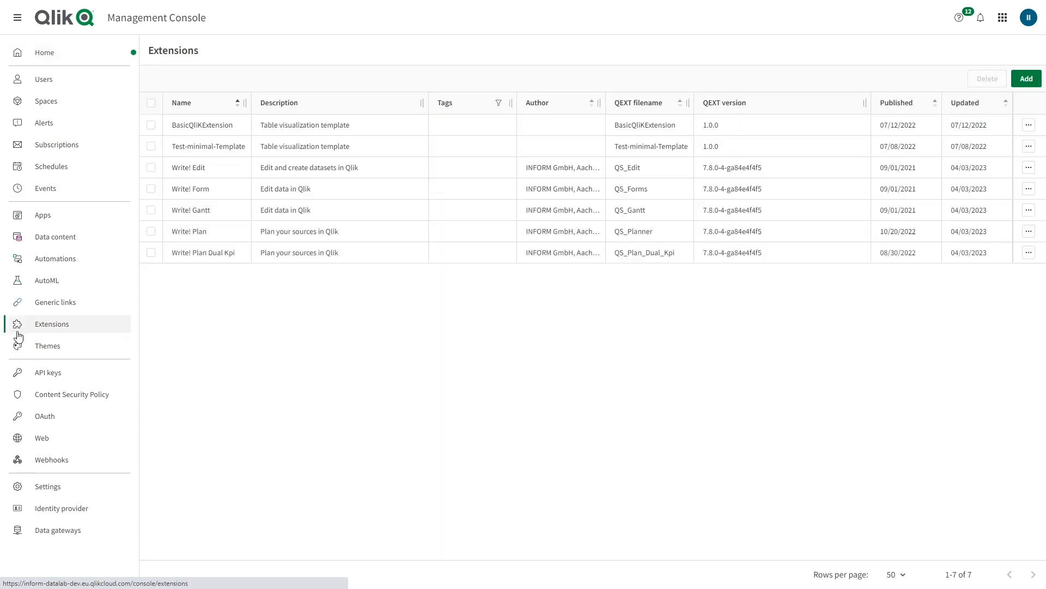
pyautogui.click(1030, 82)
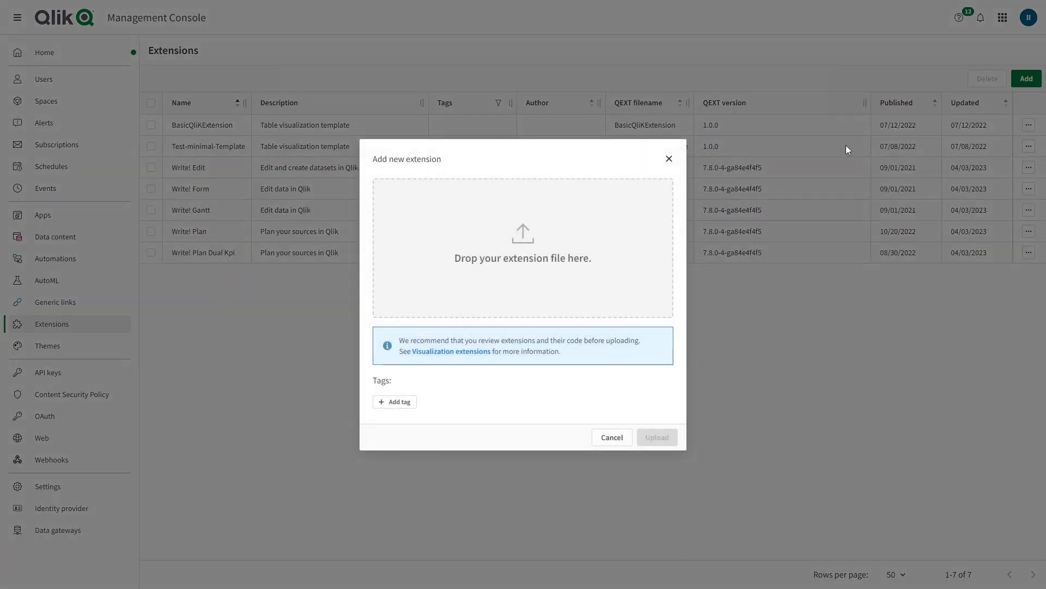
pyautogui.click(487, 268)
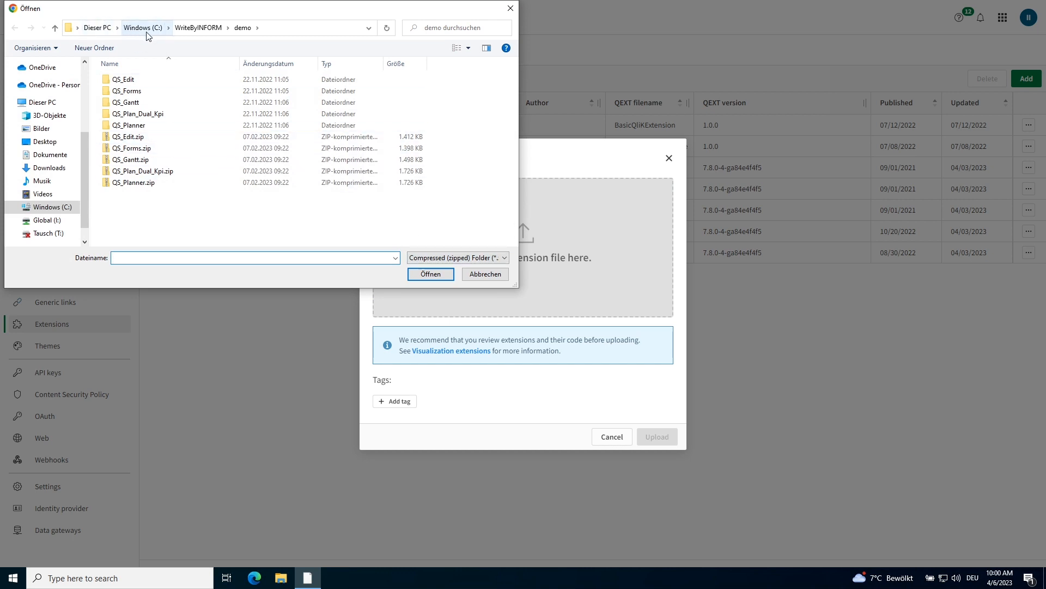
pyautogui.click(288, 25)
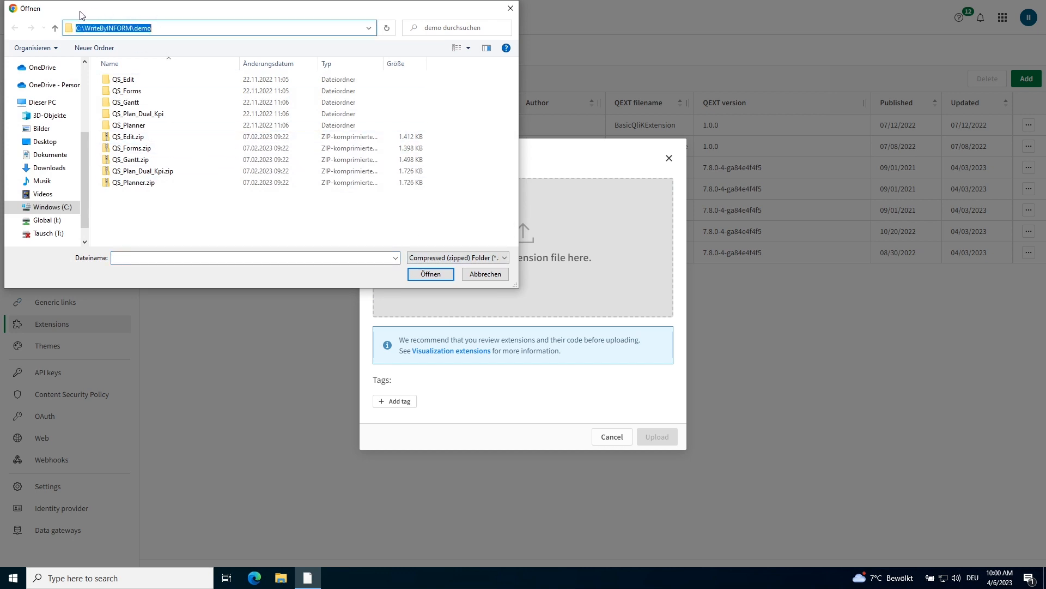
pyautogui.click(150, 138)
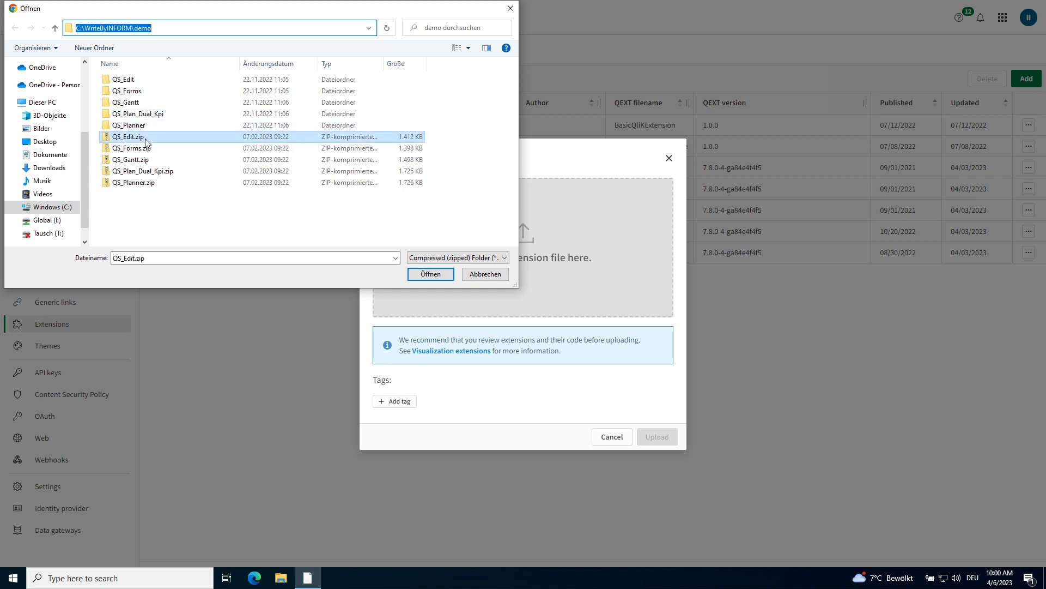
pyautogui.click(446, 274)
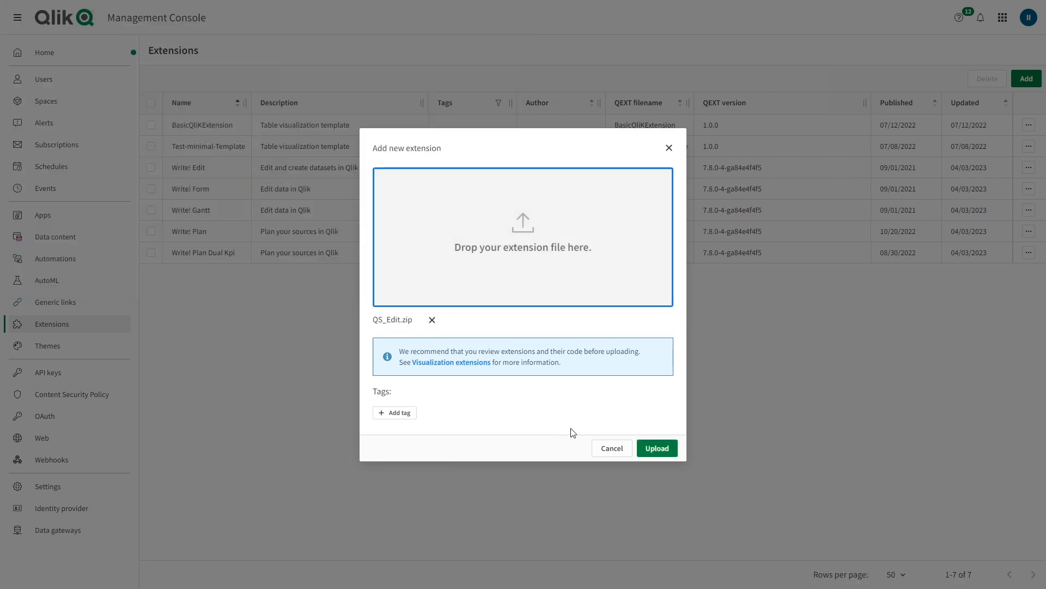
pyautogui.click(655, 452)
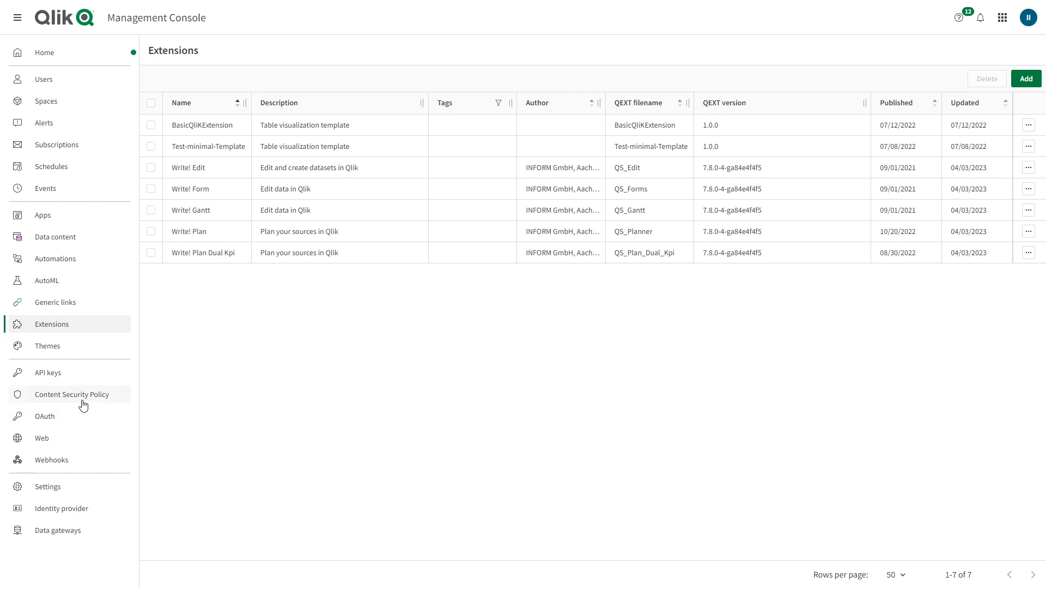
# Add a Content Security Policy origin named Write Server with the Write Server address on port 4000, allowing connect-src and img-src
pyautogui.click(62, 399)
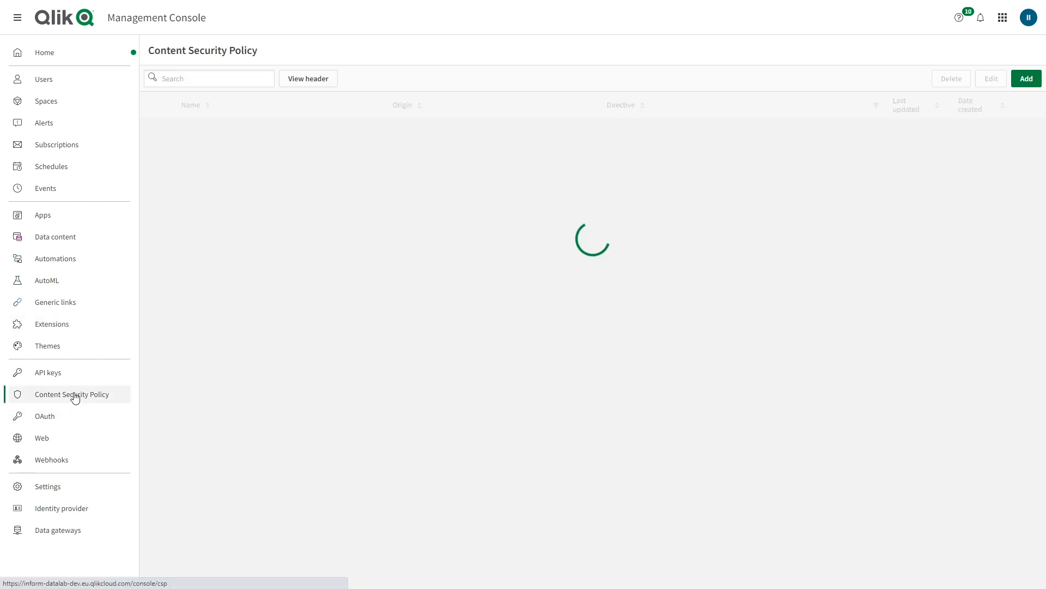
pyautogui.click(1027, 78)
pyautogui.click(410, 217)
pyautogui.write('Write Server')
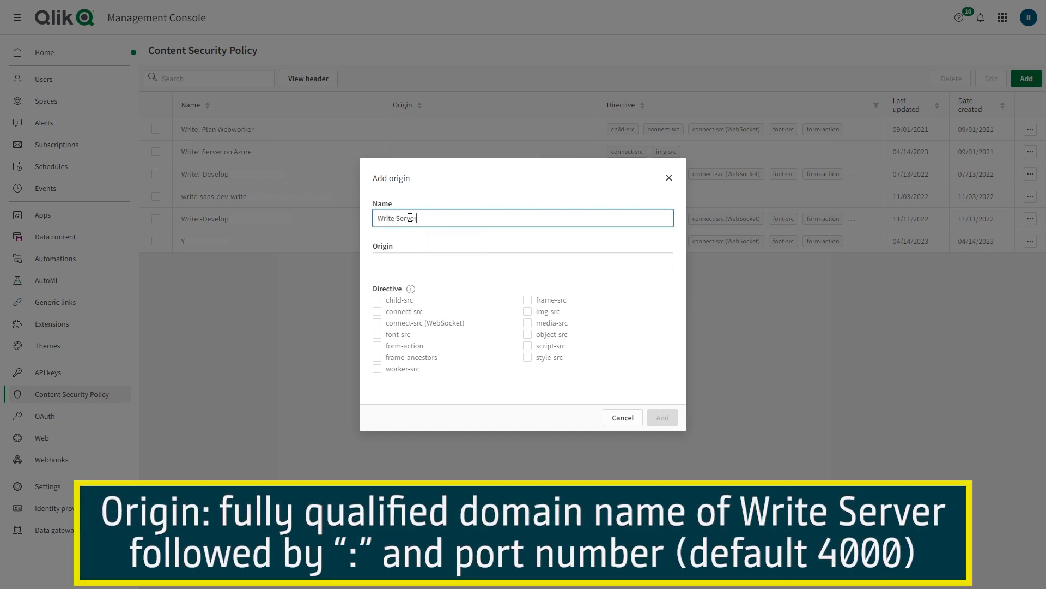
pyautogui.press('Tab')
pyautogui.hotkey('ctrl', 'v')
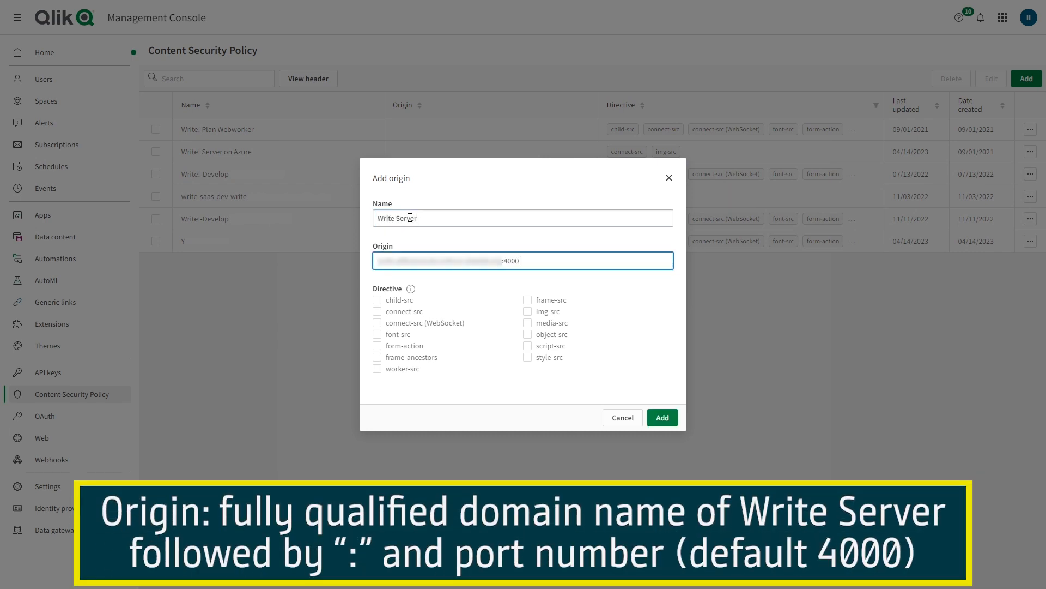
pyautogui.click(377, 312)
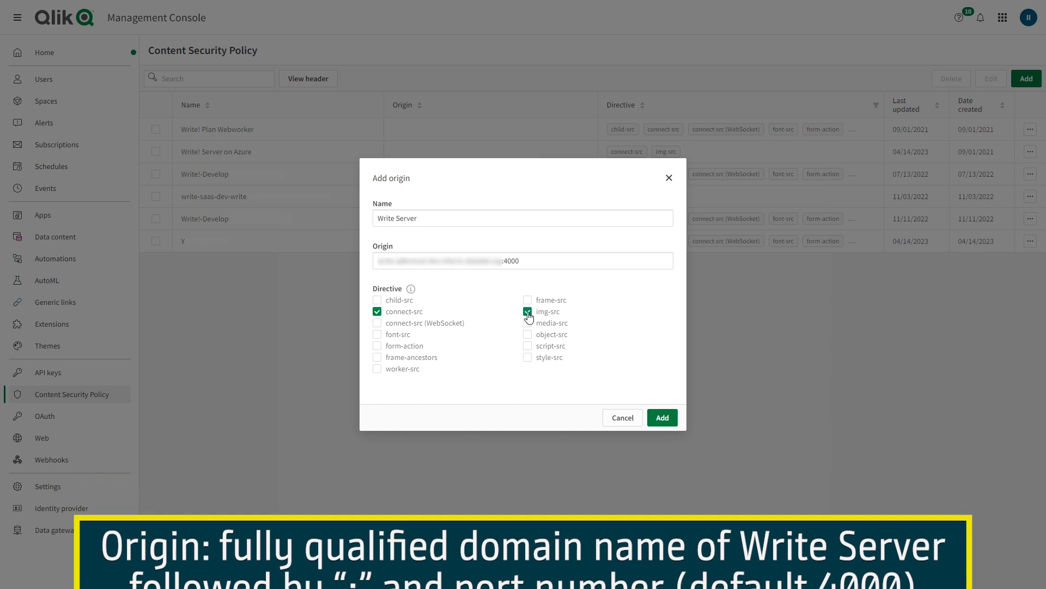
pyautogui.click(670, 419)
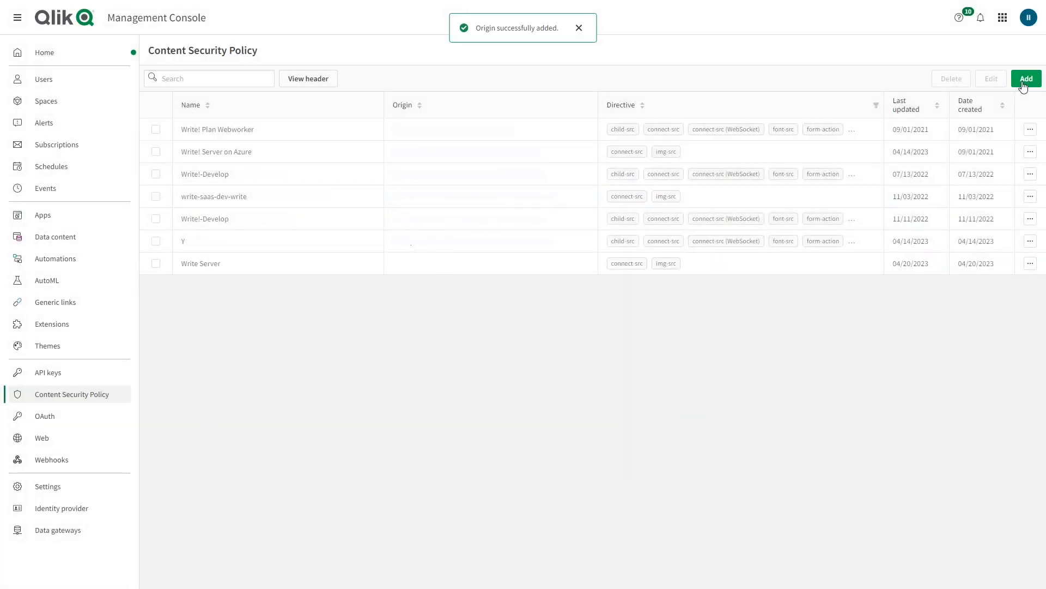
# Add a Content Security Policy origin named Write Plan for the Qlik Cloud tenant domain with every directive enabled
pyautogui.click(1025, 80)
pyautogui.click(439, 218)
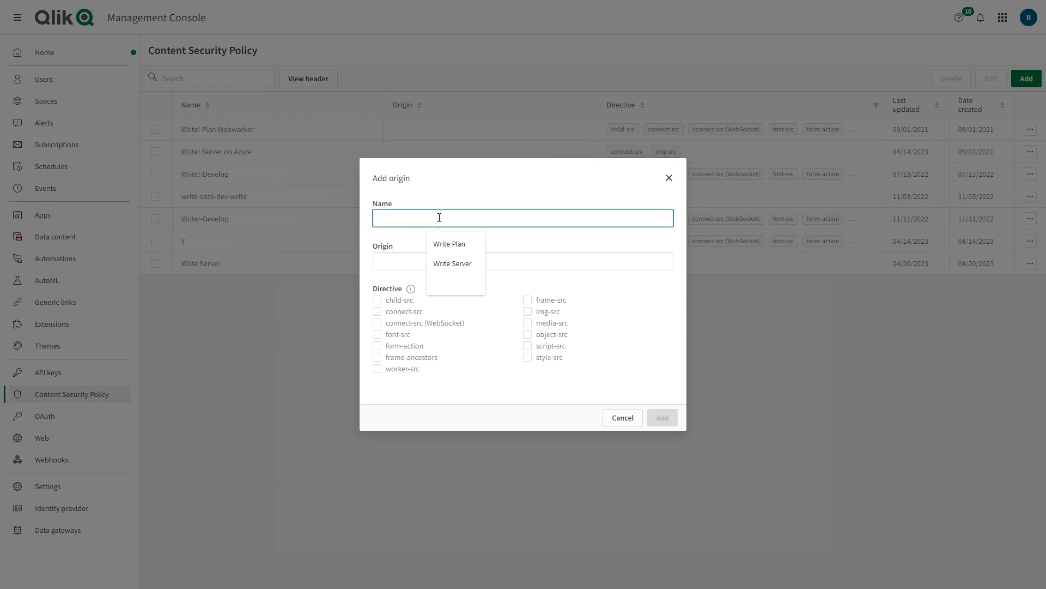
pyautogui.write('Write Plan')
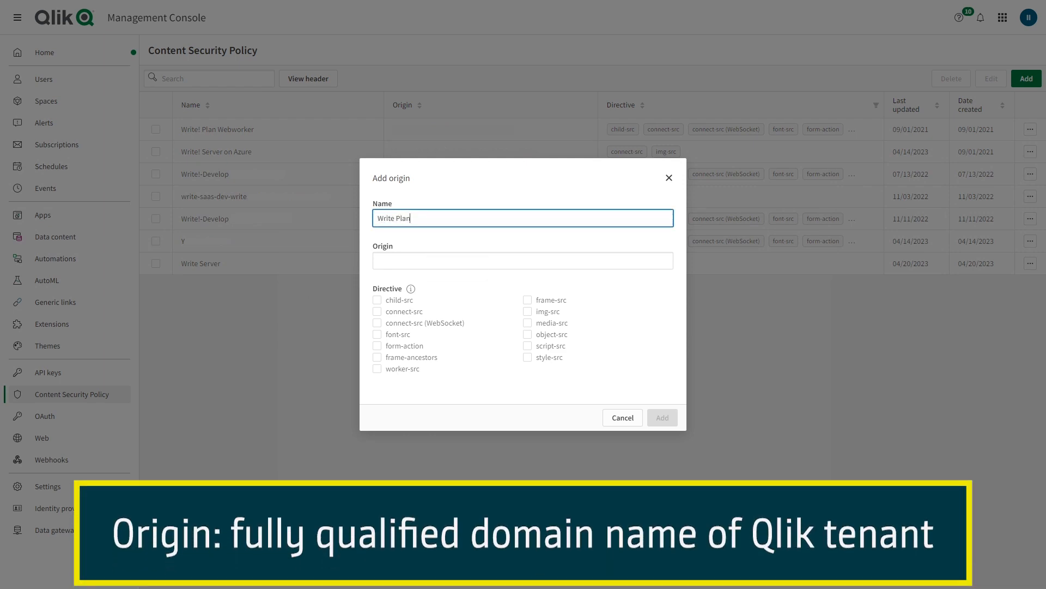
pyautogui.click(442, 257)
pyautogui.hotkey('ctrl', 'v')
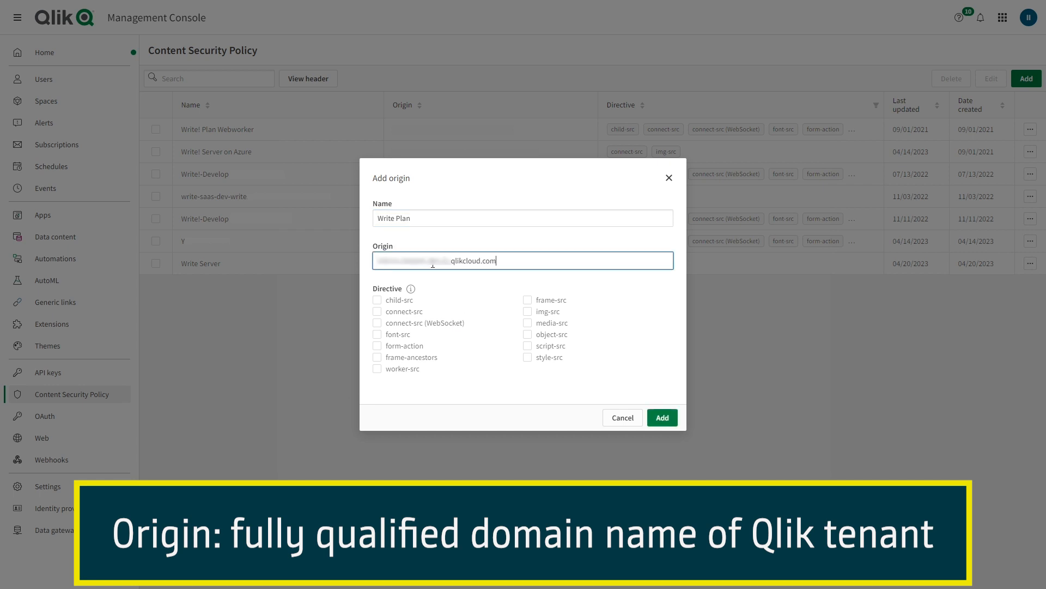
pyautogui.click(377, 300)
pyautogui.click(377, 311)
pyautogui.click(377, 323)
pyautogui.click(377, 334)
pyautogui.click(377, 345)
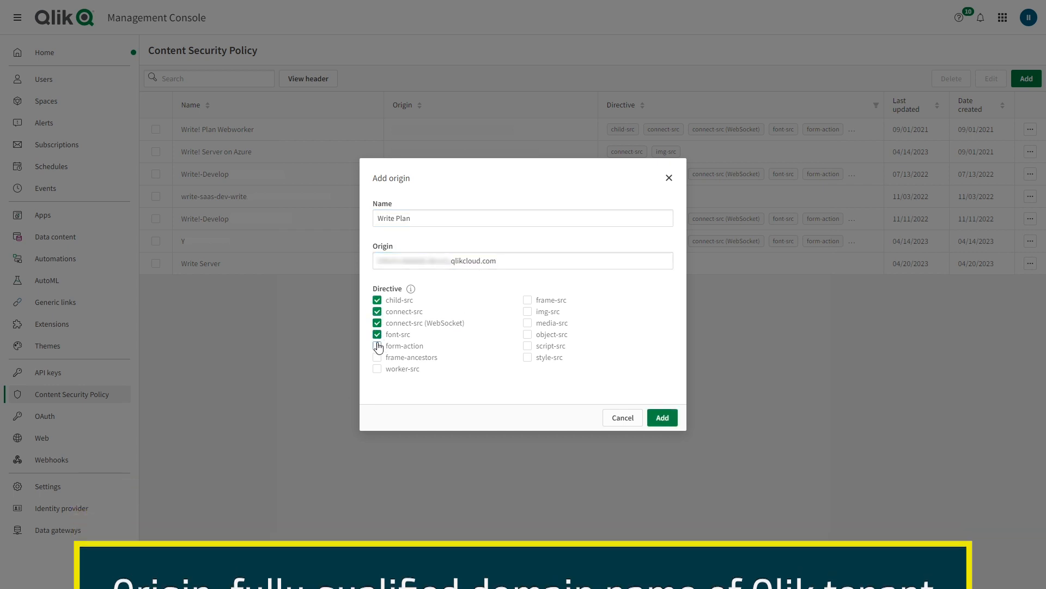
pyautogui.click(378, 357)
pyautogui.click(377, 369)
pyautogui.click(527, 300)
pyautogui.click(528, 311)
pyautogui.click(528, 322)
pyautogui.click(528, 334)
pyautogui.click(528, 346)
pyautogui.click(528, 357)
pyautogui.click(661, 418)
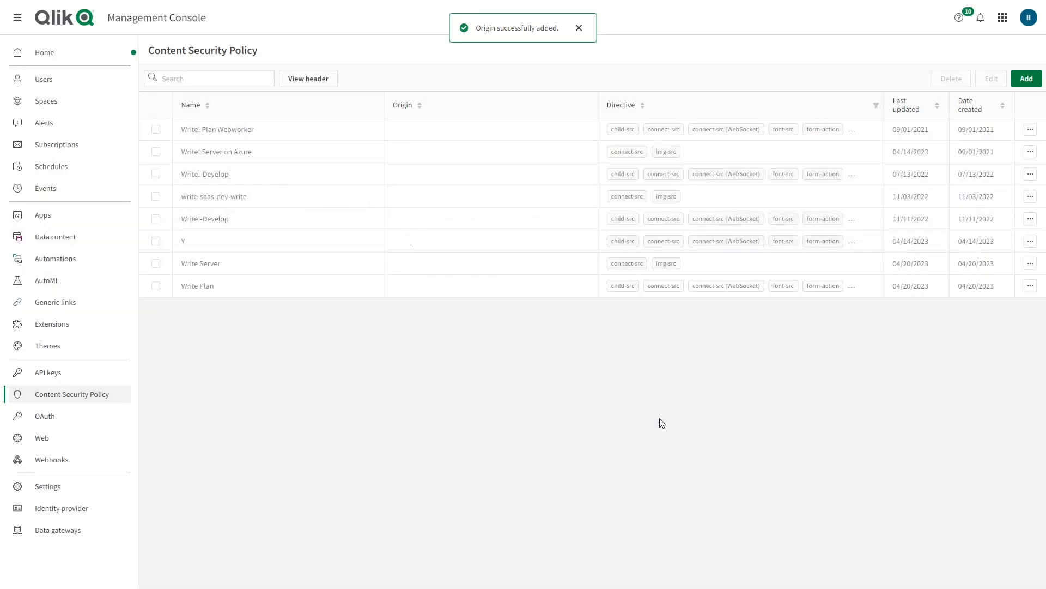
# Switch to Analytics Services, open the Catalog and choose a demo app file to upload
pyautogui.click(1003, 18)
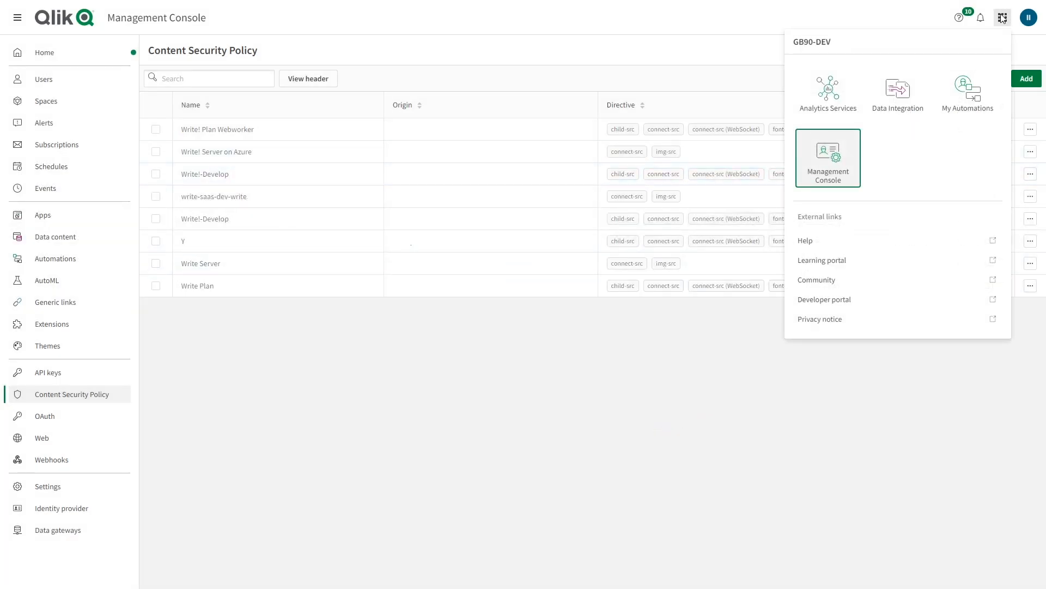
pyautogui.click(831, 102)
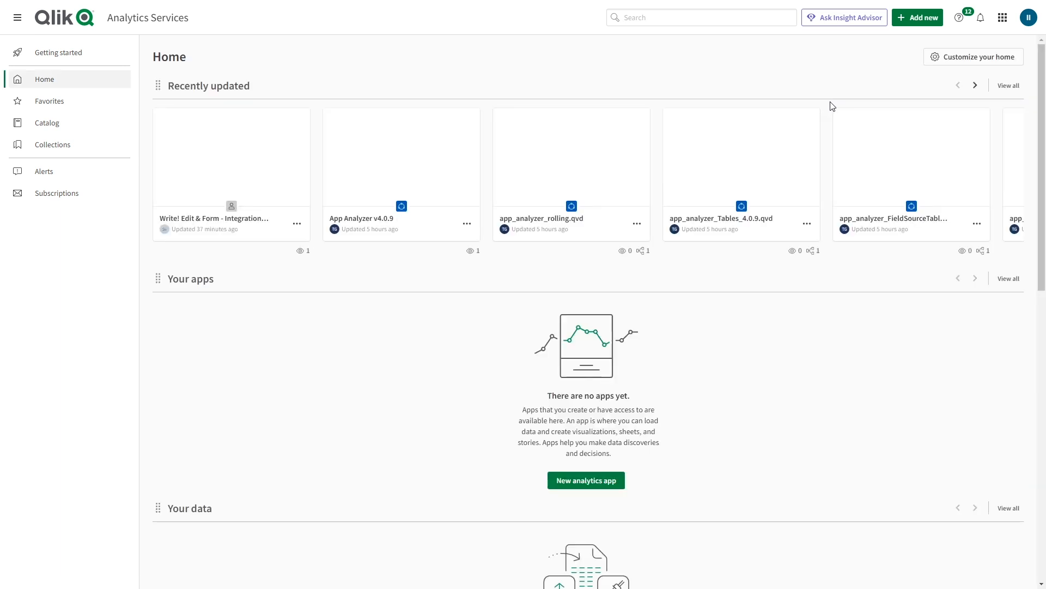
pyautogui.click(38, 128)
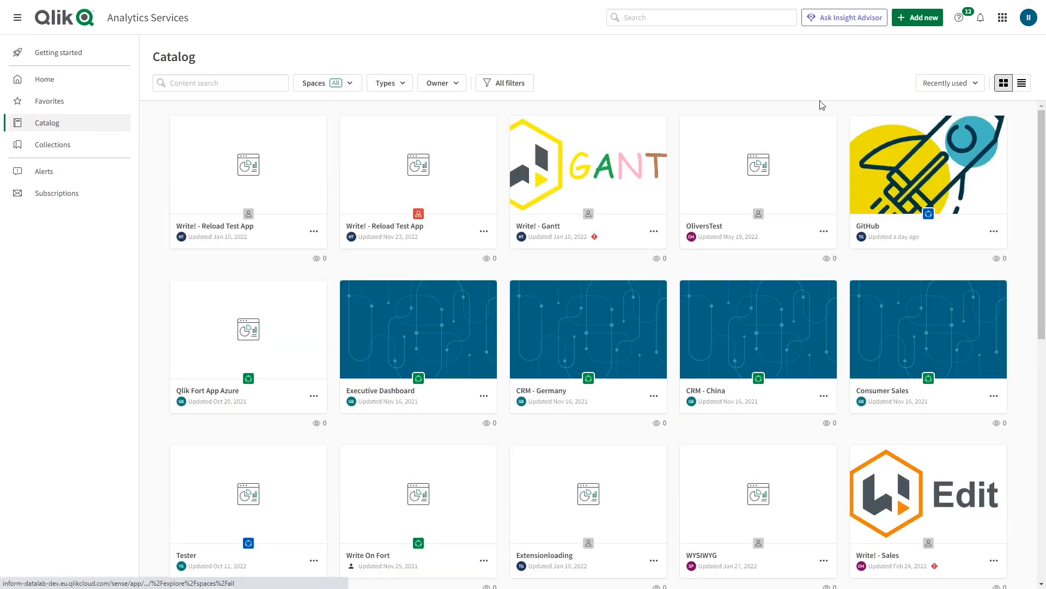
pyautogui.click(910, 21)
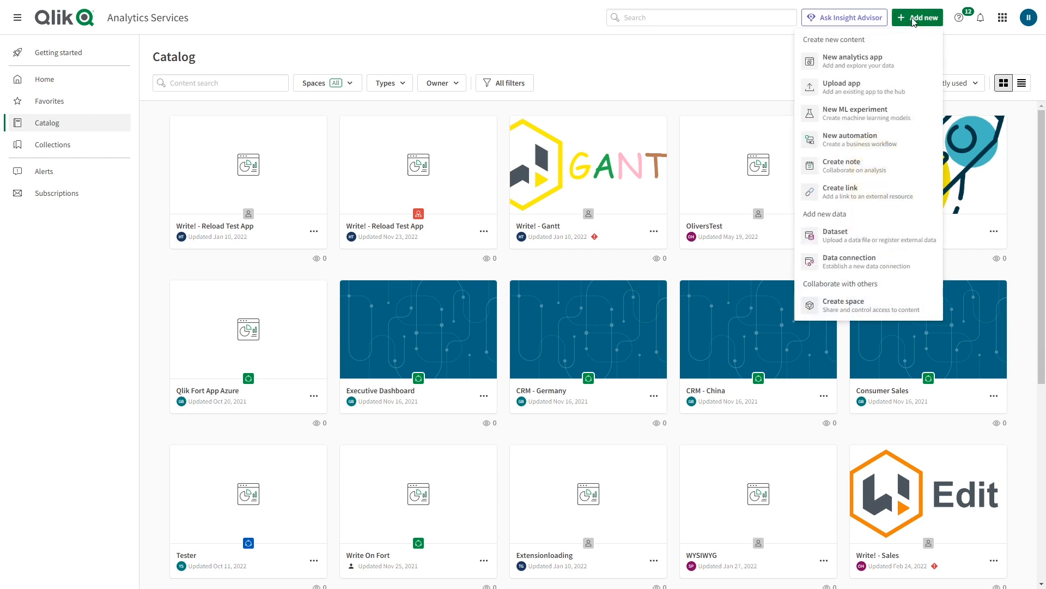
pyautogui.click(834, 85)
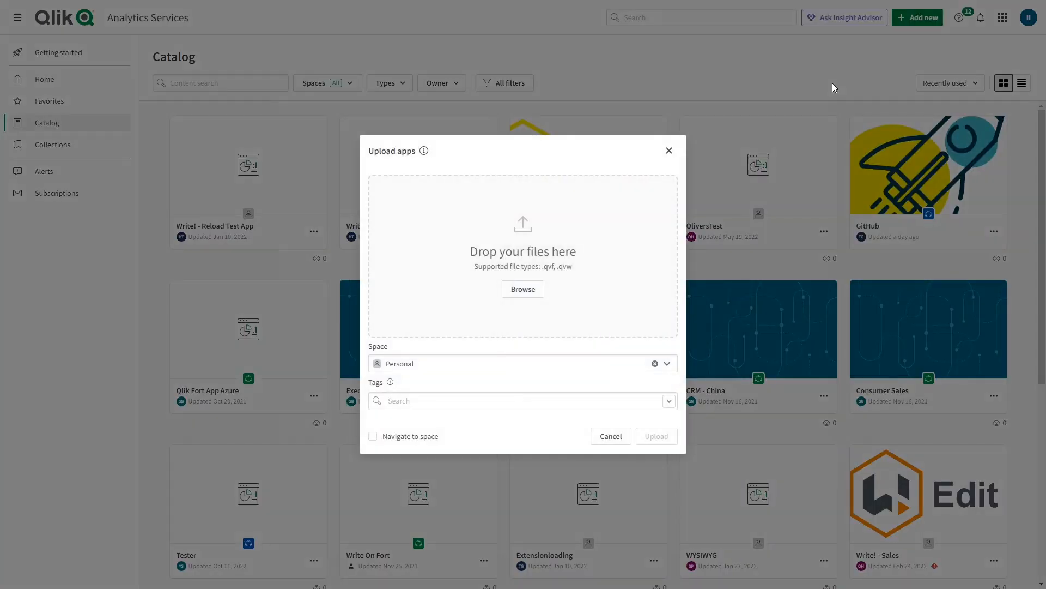
pyautogui.click(520, 291)
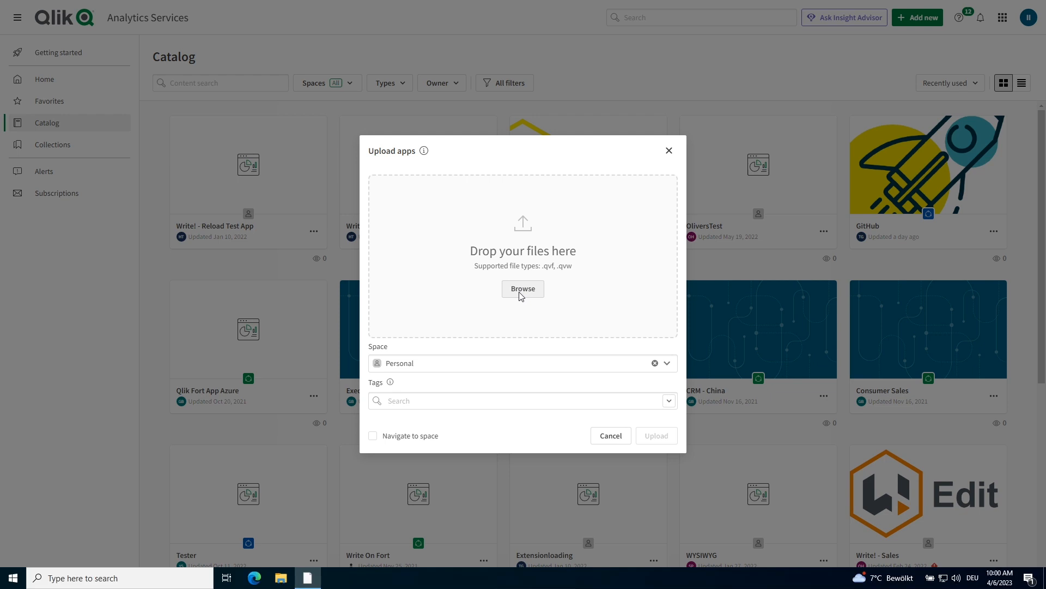
pyautogui.click(136, 138)
pyautogui.click(432, 274)
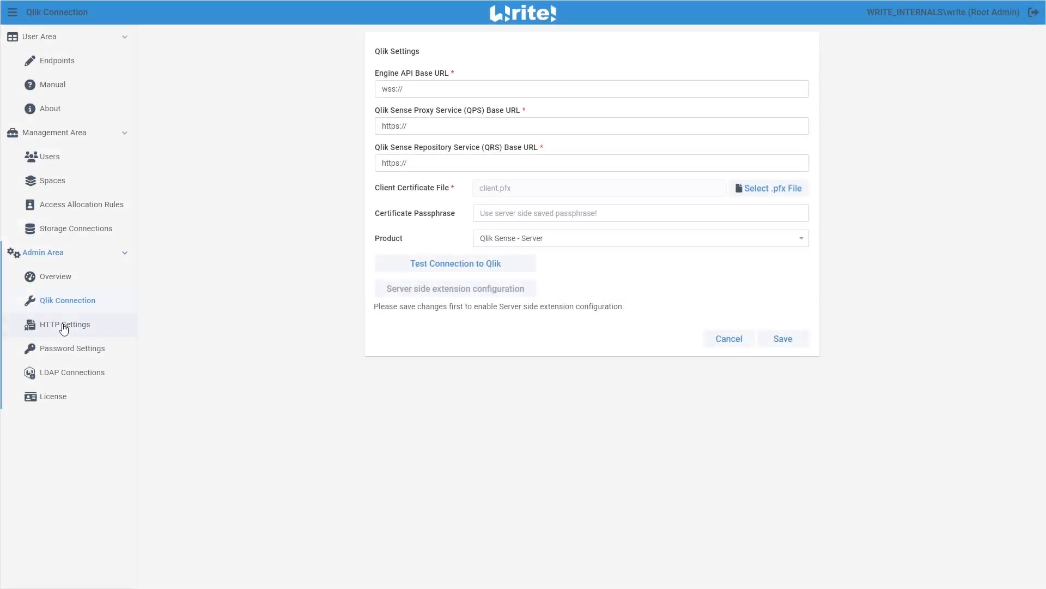
# Open the Write! HTTP Settings and review the certificate format options
pyautogui.click(63, 326)
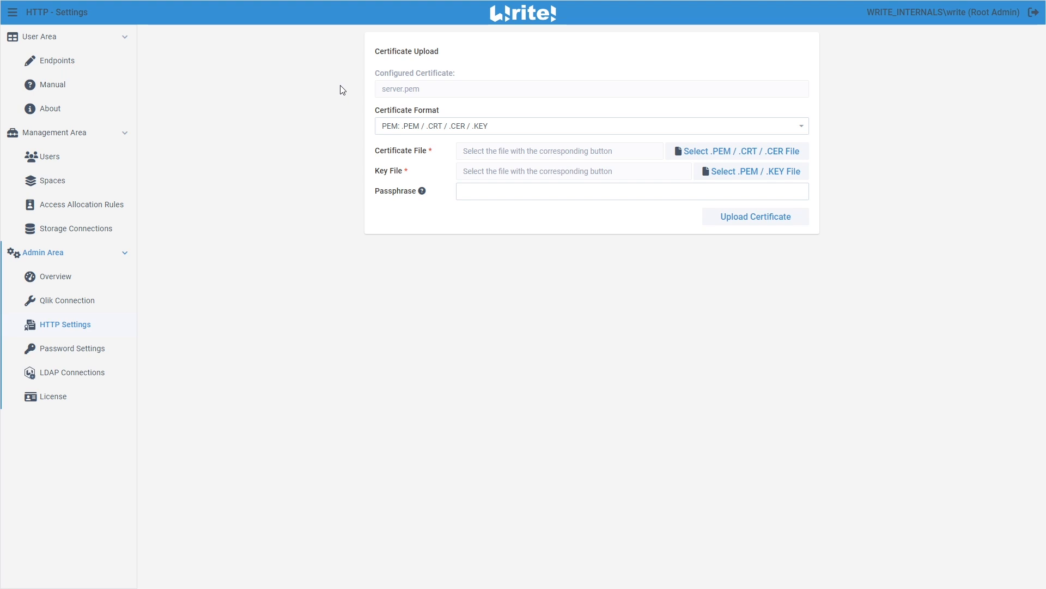
pyautogui.click(415, 127)
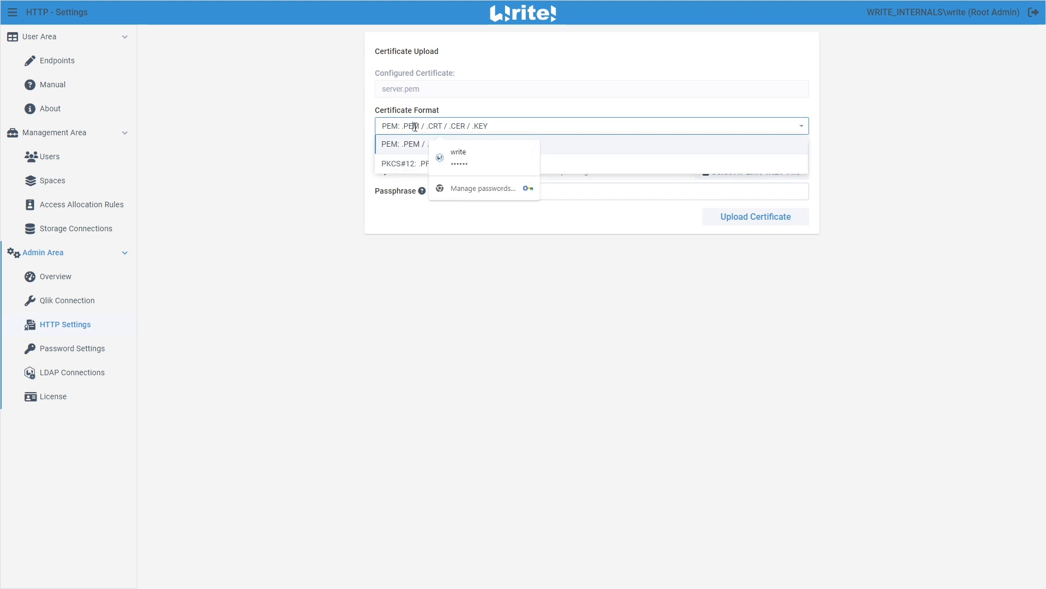
pyautogui.click(412, 125)
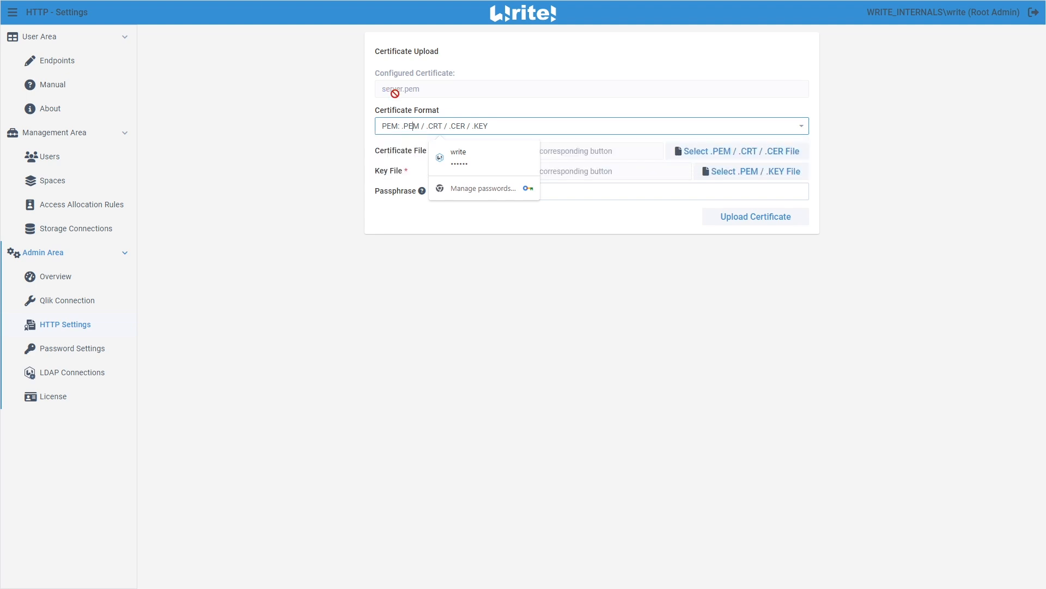
pyautogui.click(708, 271)
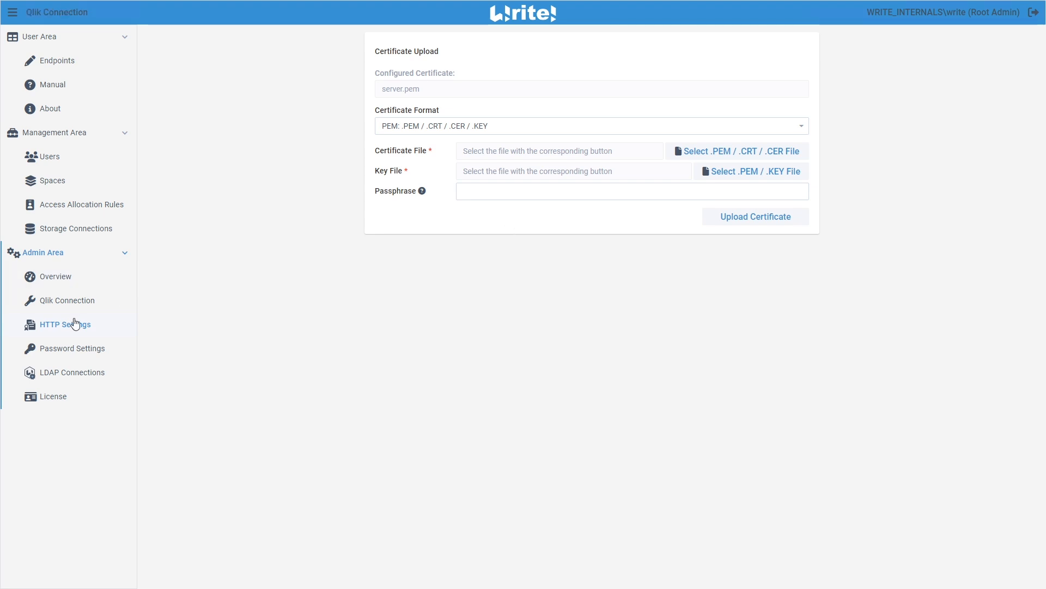
pyautogui.click(68, 302)
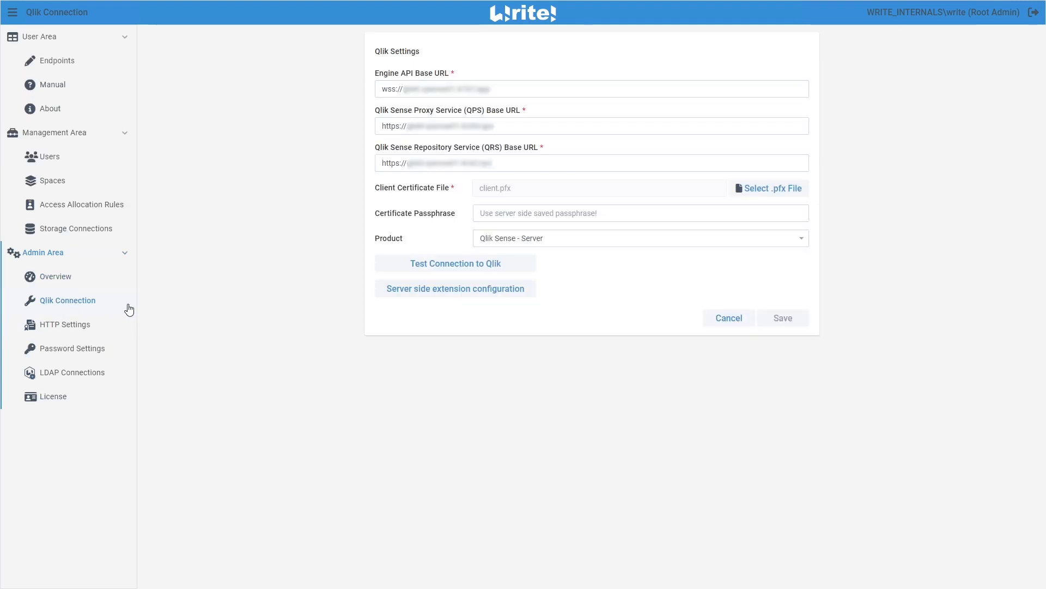
pyautogui.click(458, 293)
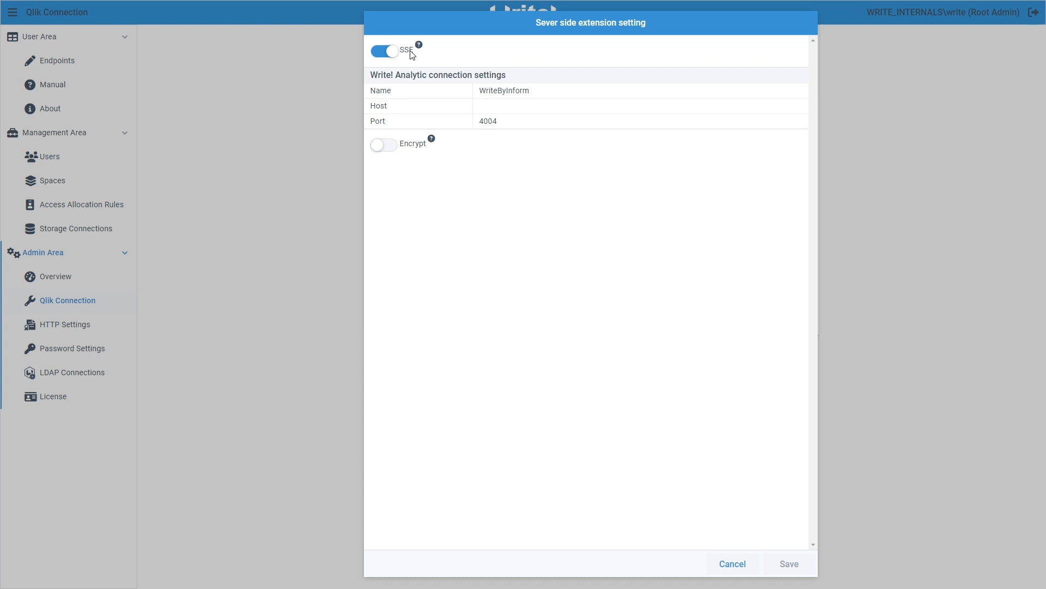
pyautogui.click(381, 145)
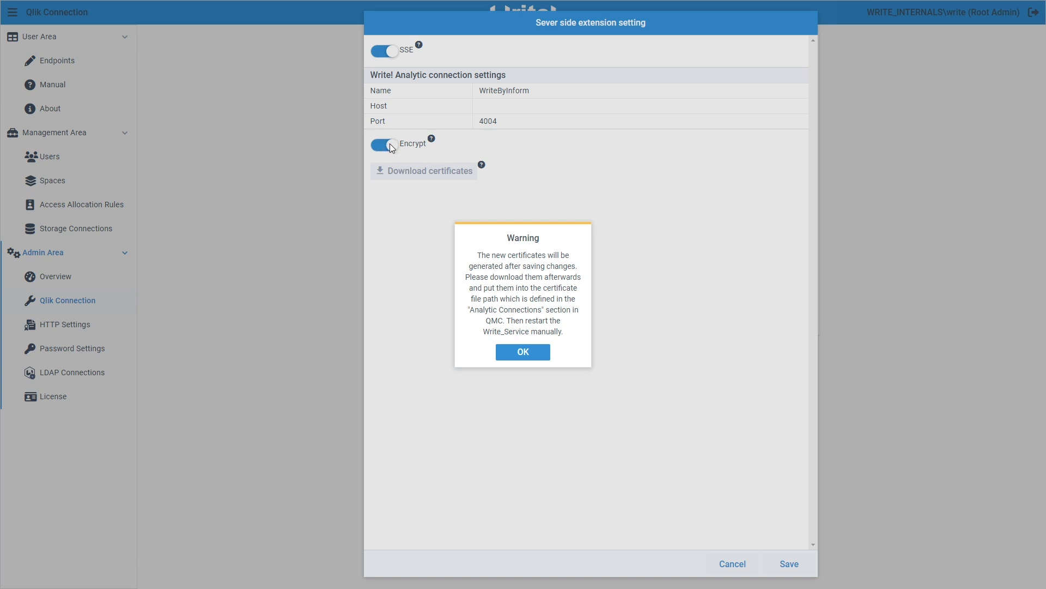
pyautogui.click(546, 355)
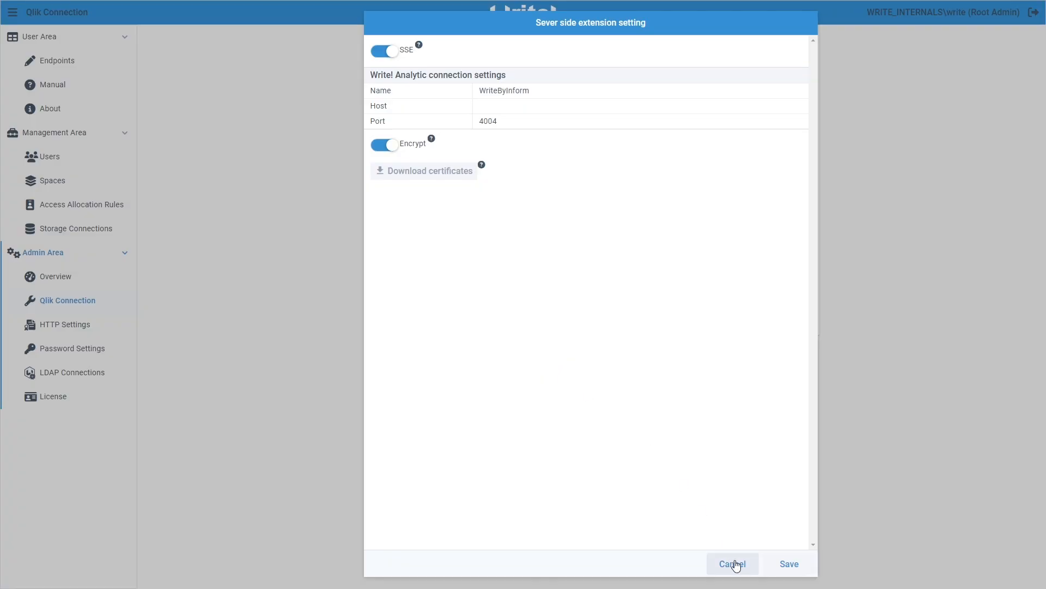
pyautogui.click(788, 564)
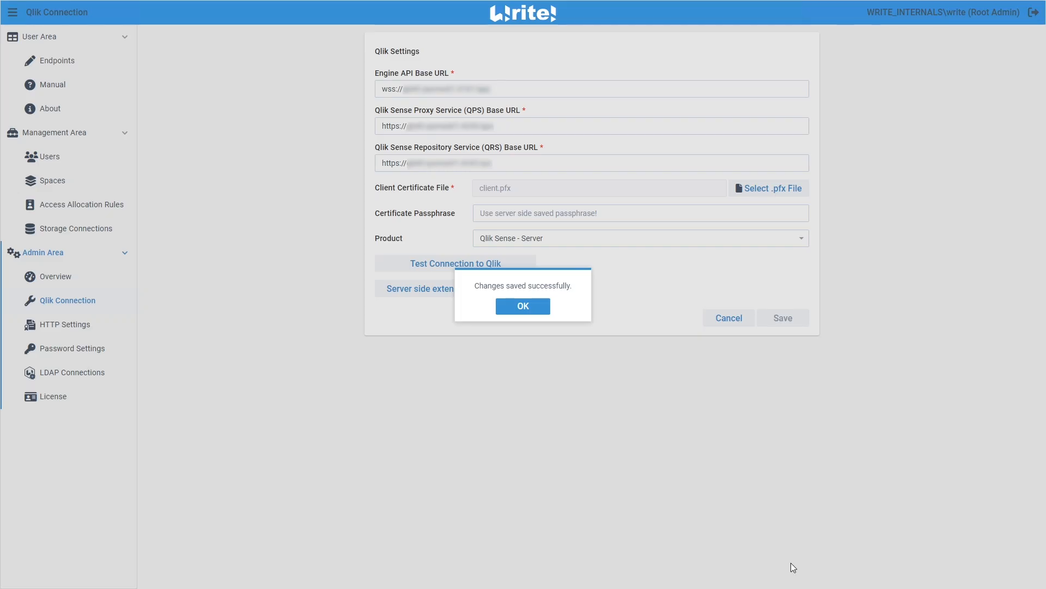
pyautogui.click(524, 305)
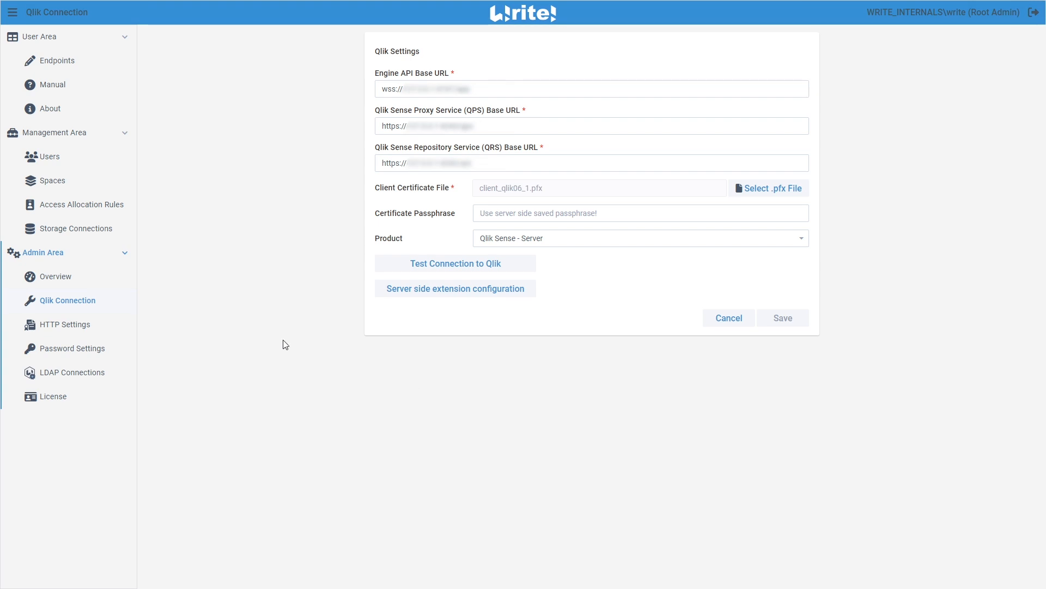
pyautogui.click(75, 212)
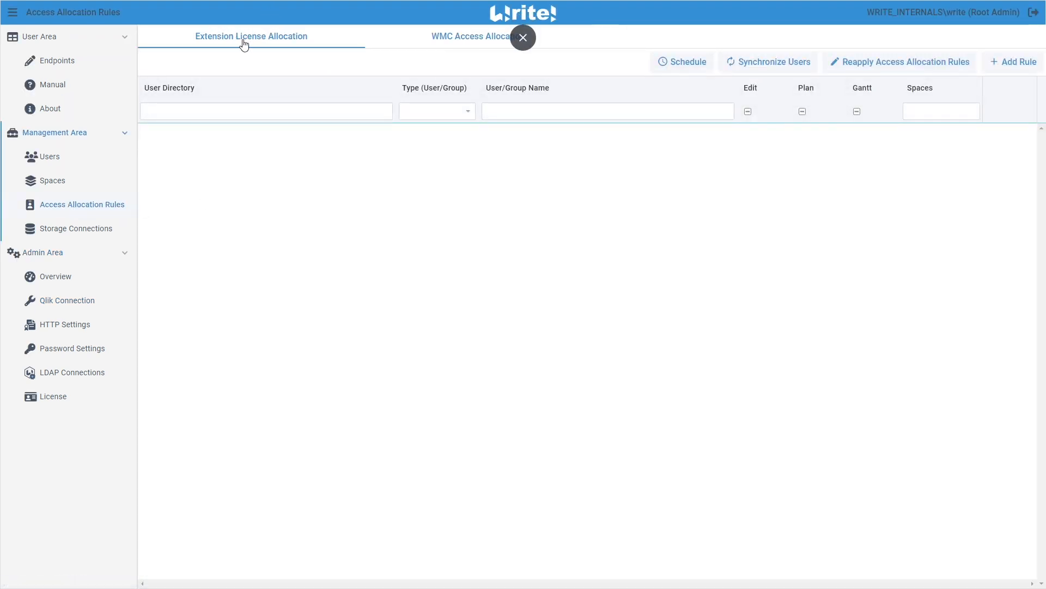
pyautogui.click(1026, 66)
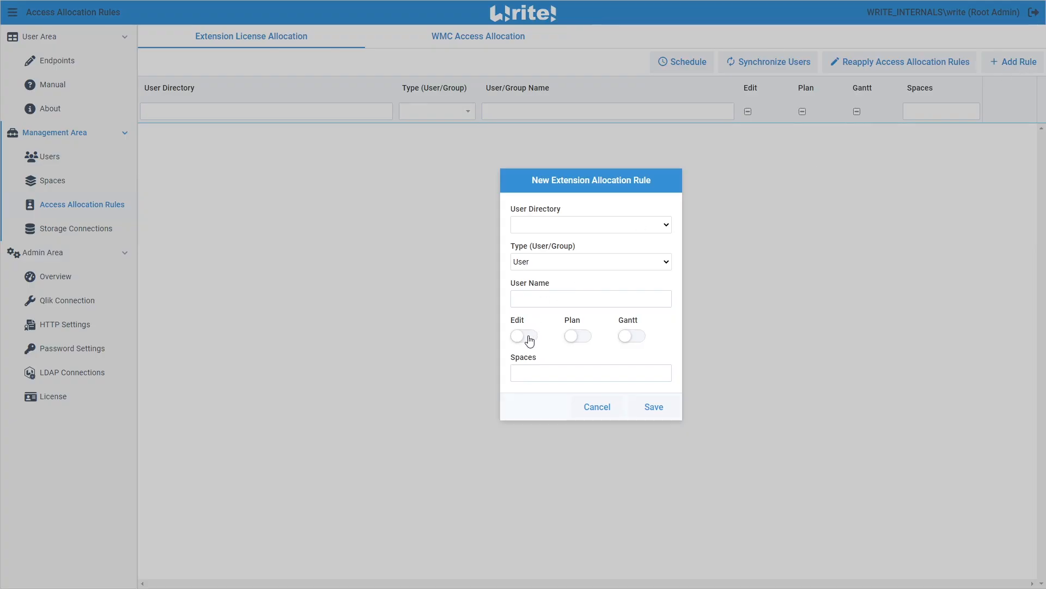
pyautogui.click(527, 338)
pyautogui.click(575, 338)
pyautogui.click(575, 338)
pyautogui.click(529, 336)
pyautogui.click(555, 223)
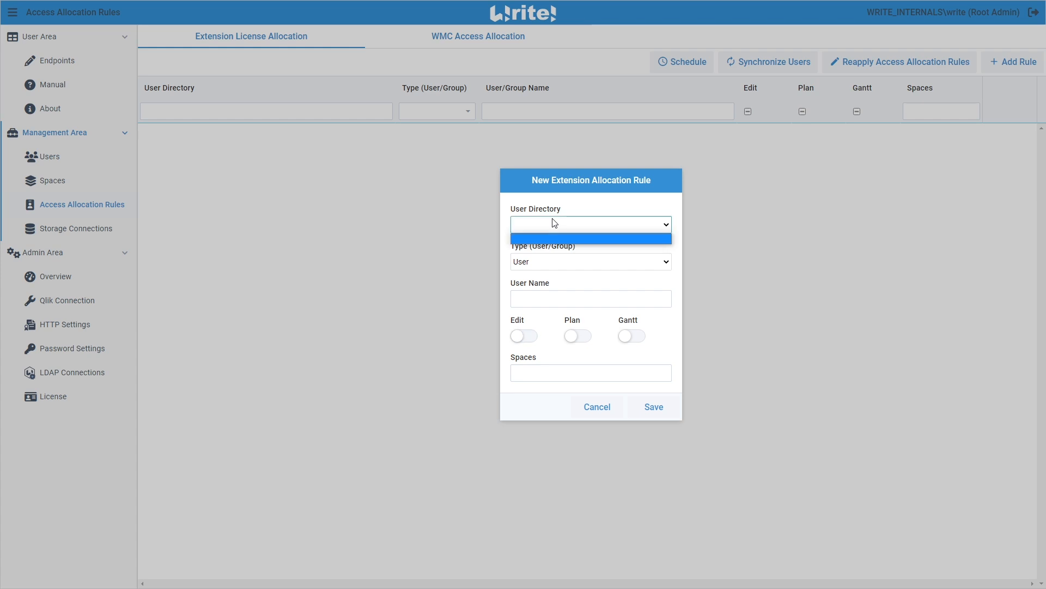
pyautogui.click(554, 223)
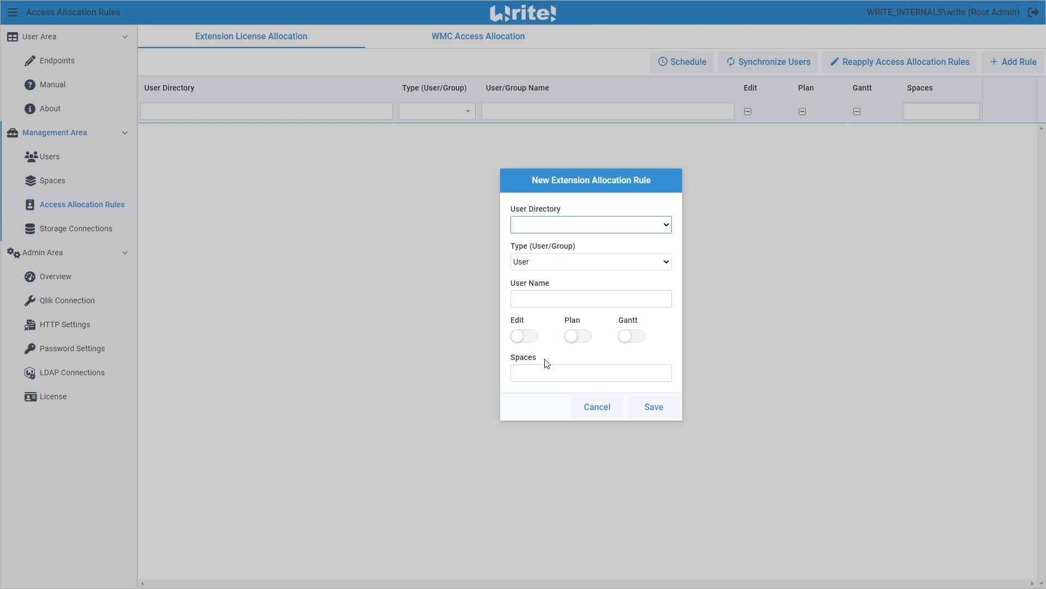
pyautogui.click(602, 410)
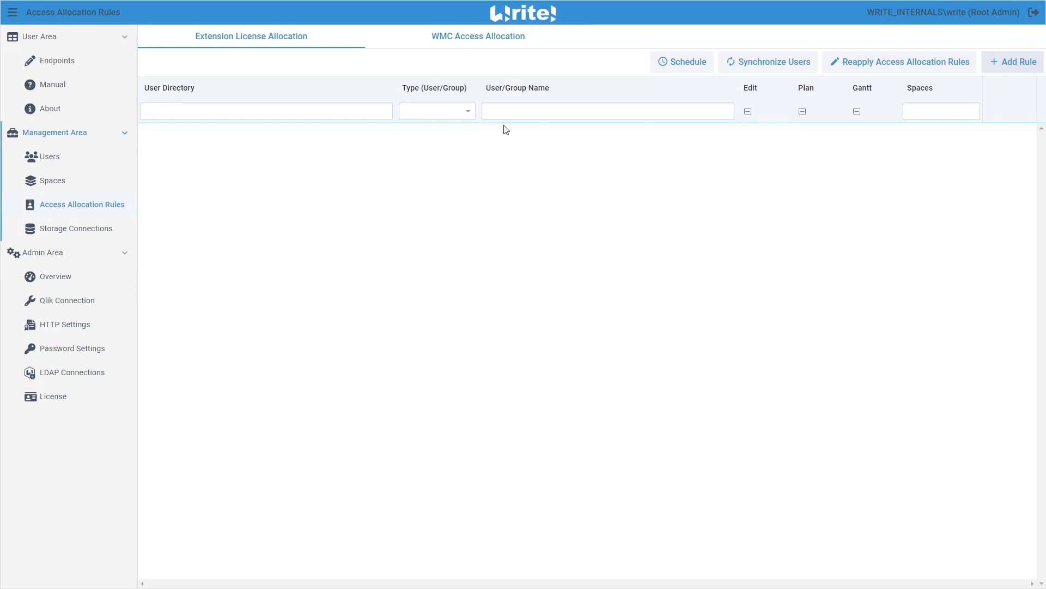
# Add a WMC access allocation rule for user directory * and user name * with Default Space and the WMC User role
pyautogui.click(468, 43)
pyautogui.click(1017, 62)
pyautogui.click(600, 225)
pyautogui.click(598, 252)
pyautogui.click(577, 297)
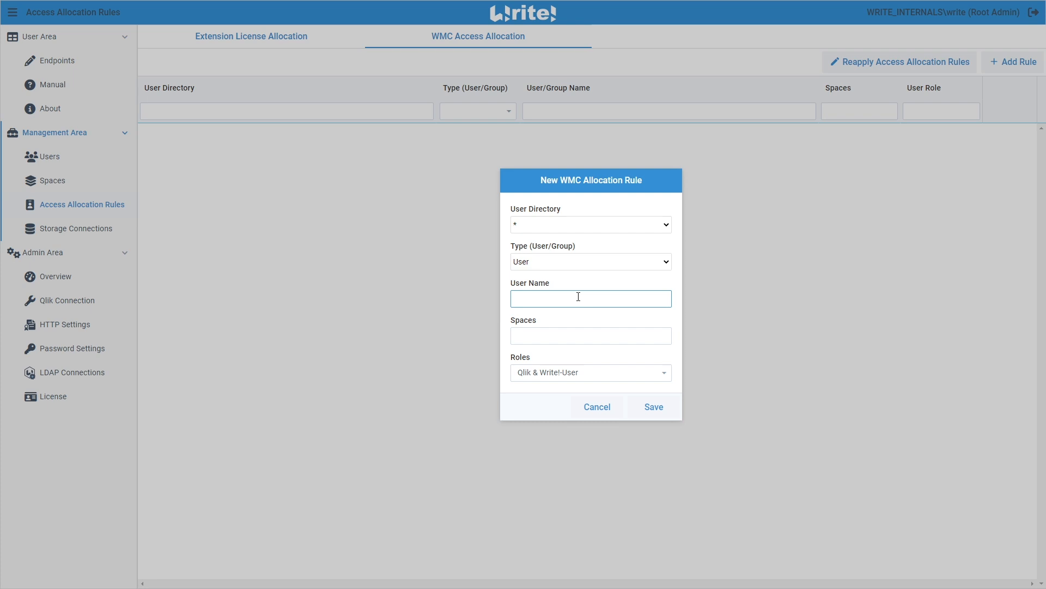
pyautogui.click(568, 334)
pyautogui.click(567, 360)
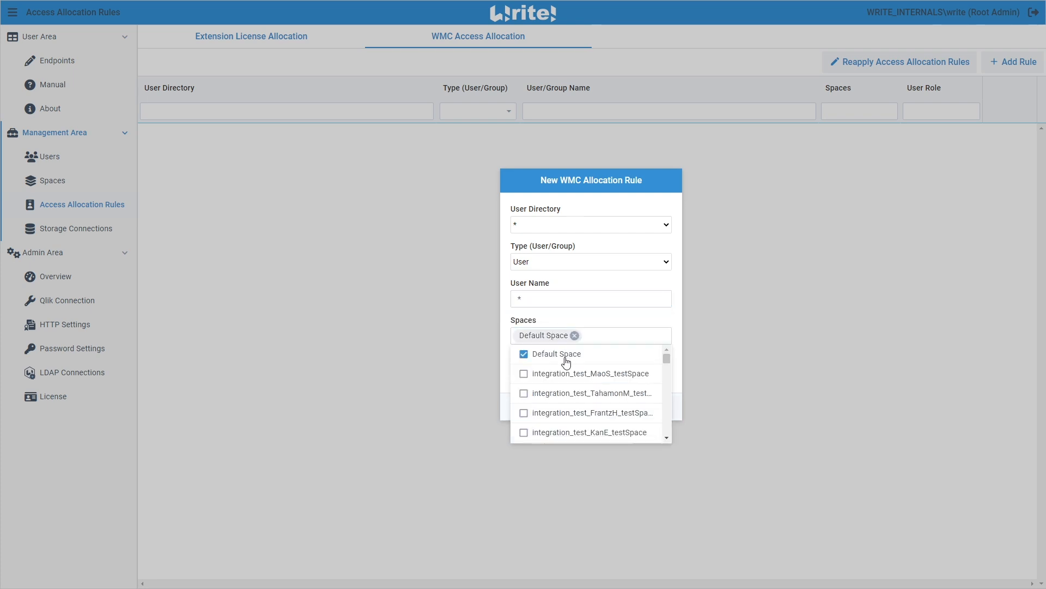
pyautogui.click(503, 362)
pyautogui.click(540, 374)
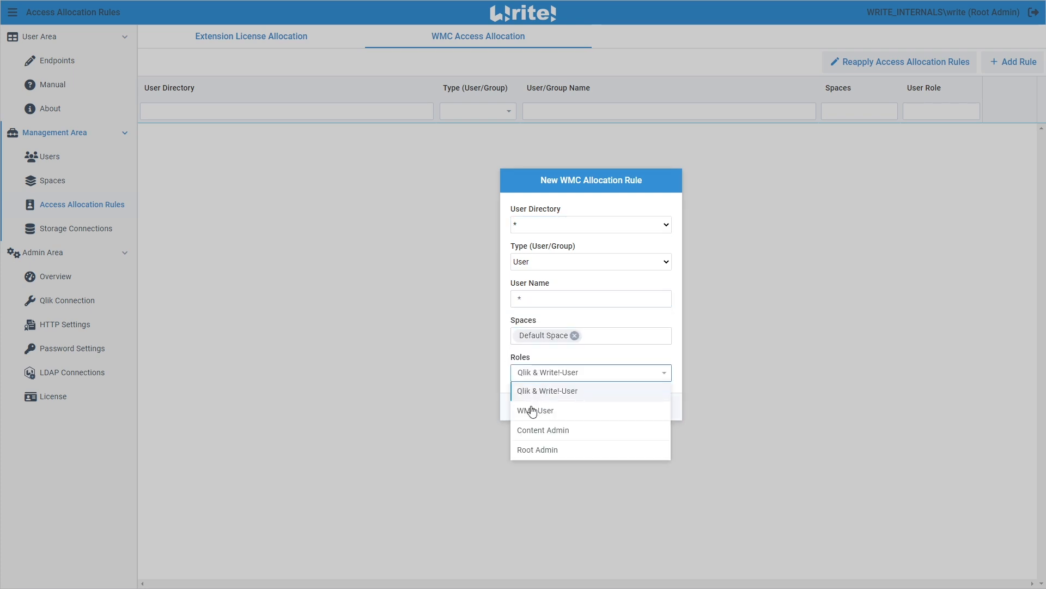
pyautogui.click(534, 411)
pyautogui.click(654, 406)
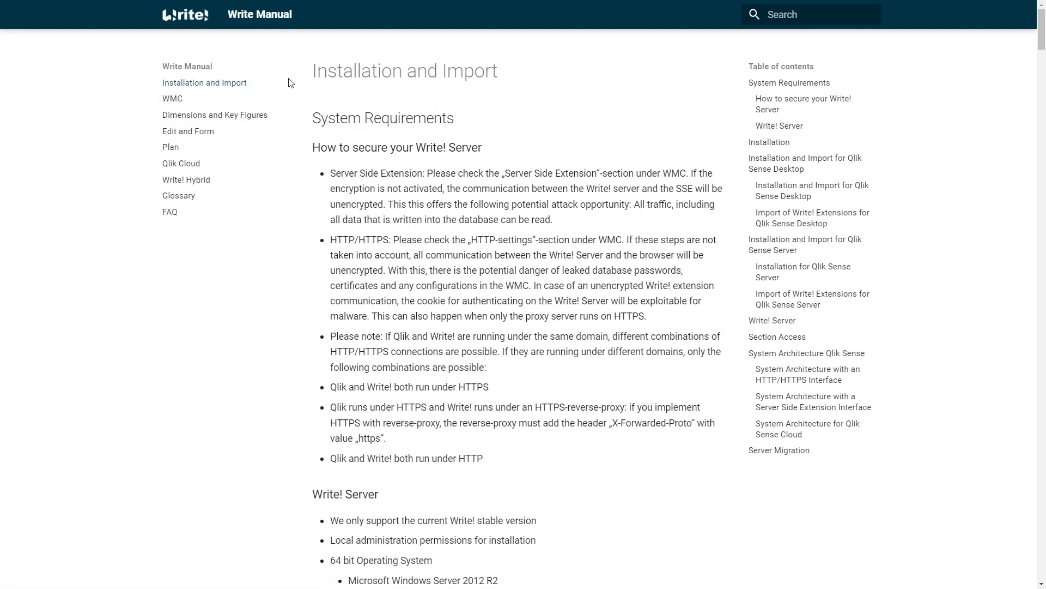
# Open the WMC page of the Write Manual and review the Multi-Tenancy user roles and their authorizations
pyautogui.click(170, 100)
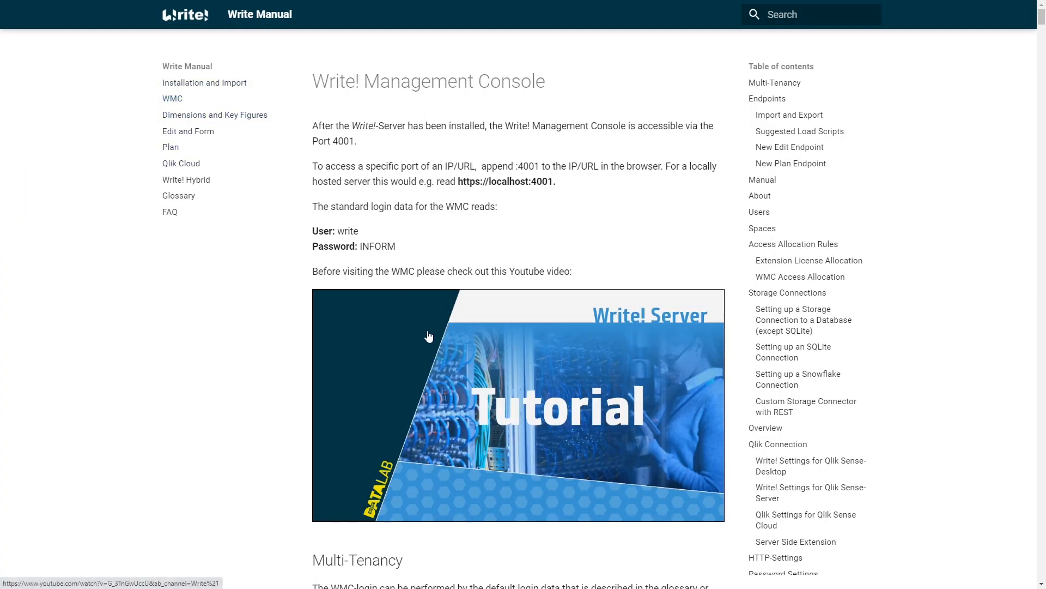
pyautogui.scroll(-1, 630, 471)
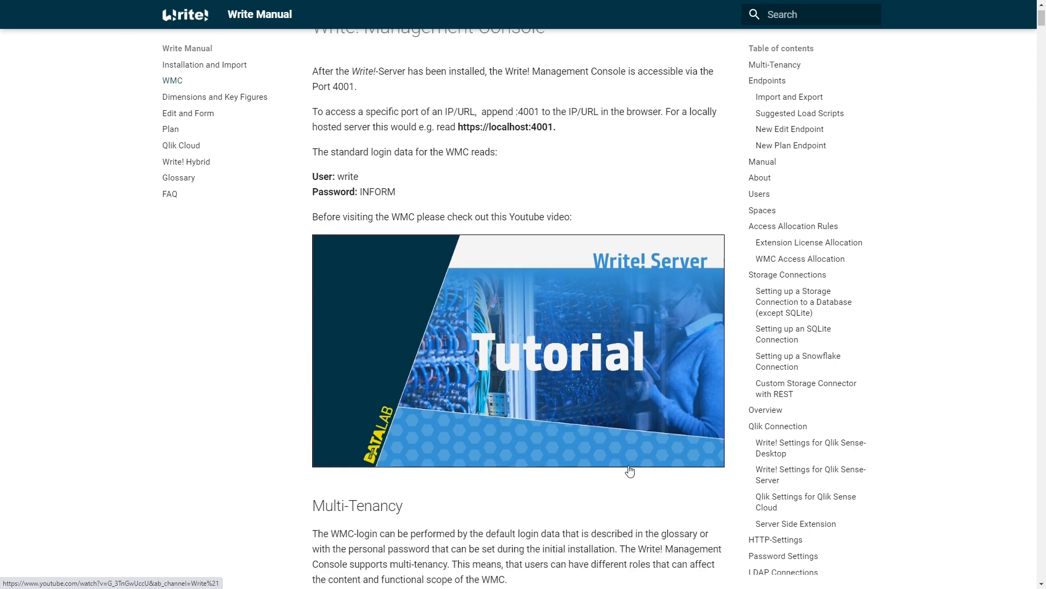
pyautogui.scroll(-4, 646, 472)
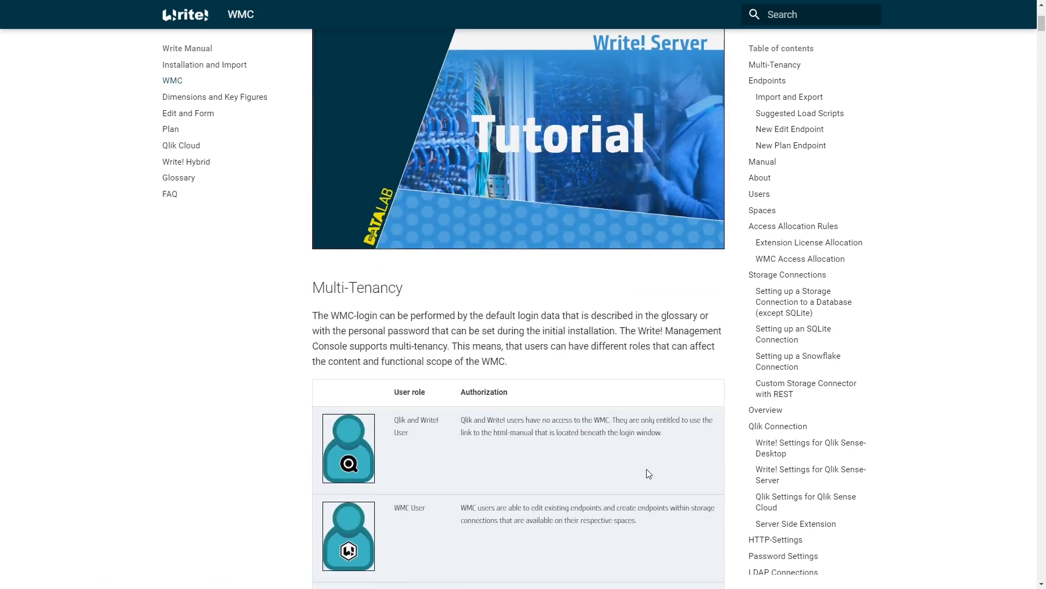